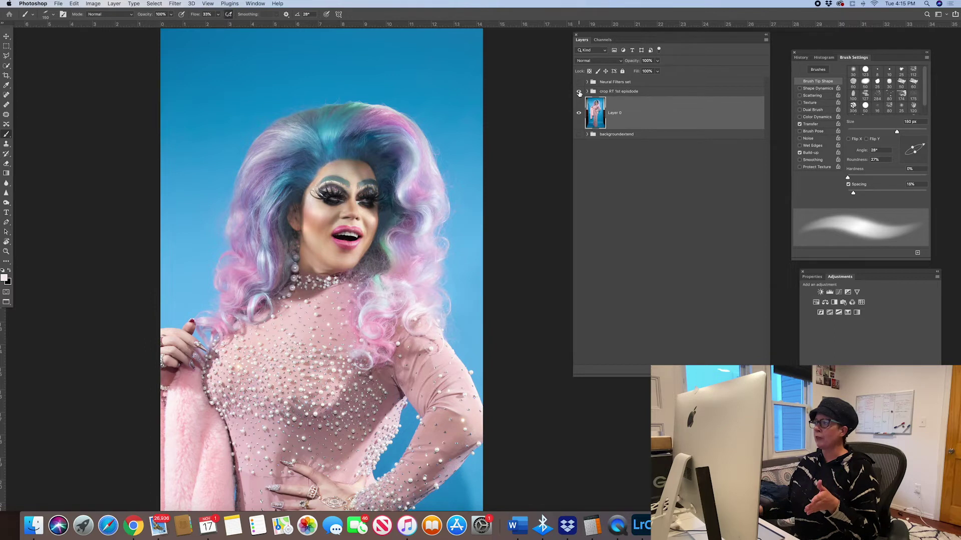
- Stamp all visible layers into a new layer, move it above the crop RT 1st episode group, and collapse that group
left_click(587, 91)
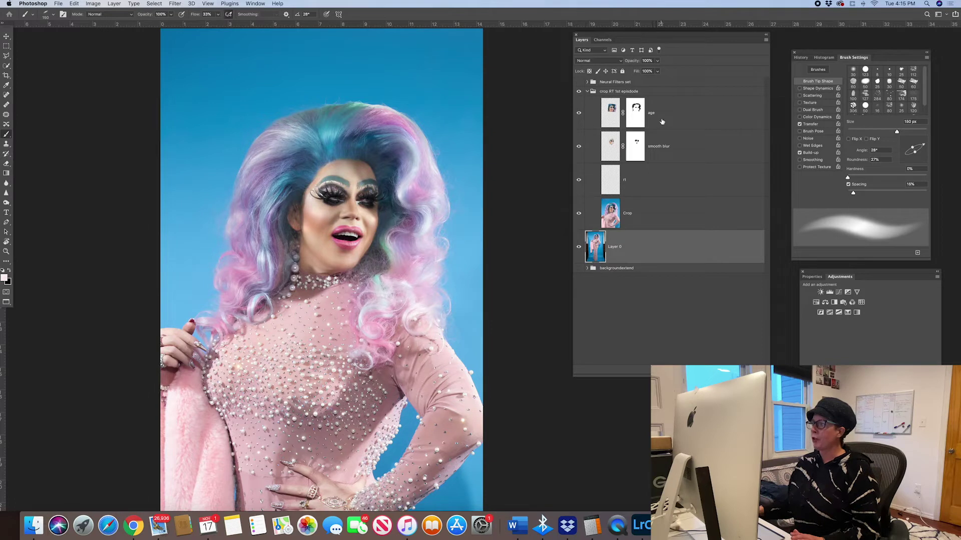
left_click(662, 122)
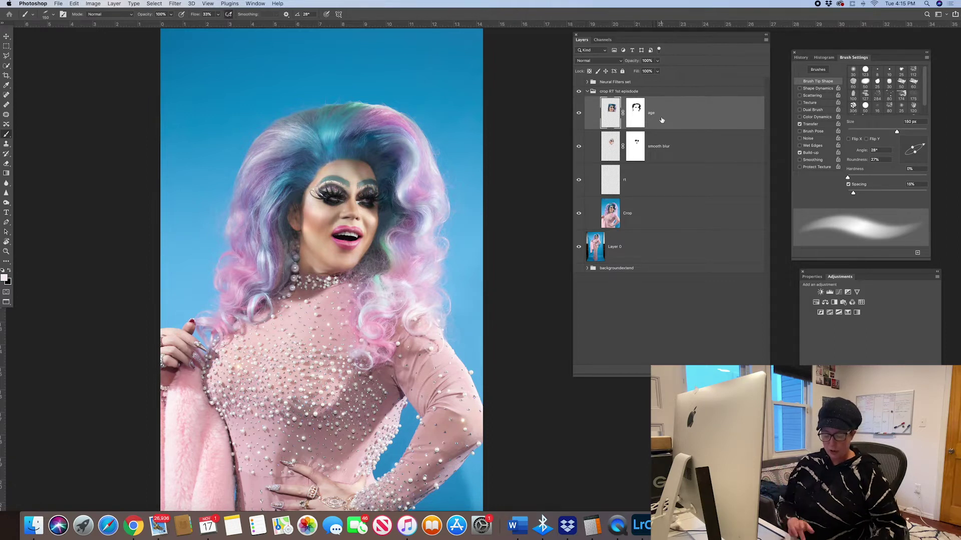
key("super+alt+shift+e")
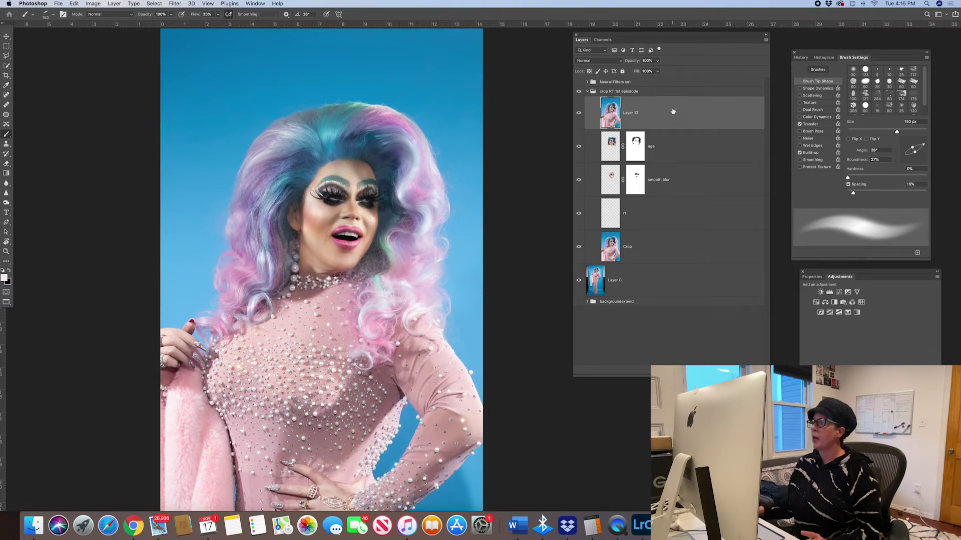
left_click_drag(673, 113, 658, 86)
left_click(587, 125)
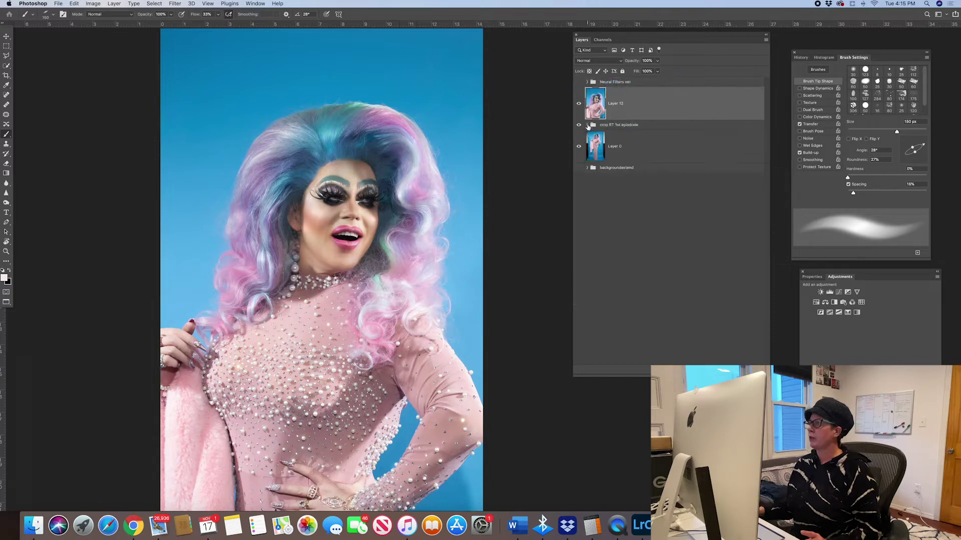
- Open Neural Filters on the stamped layer and enable the Style Transfer filter
left_click(176, 4)
left_click(175, 36)
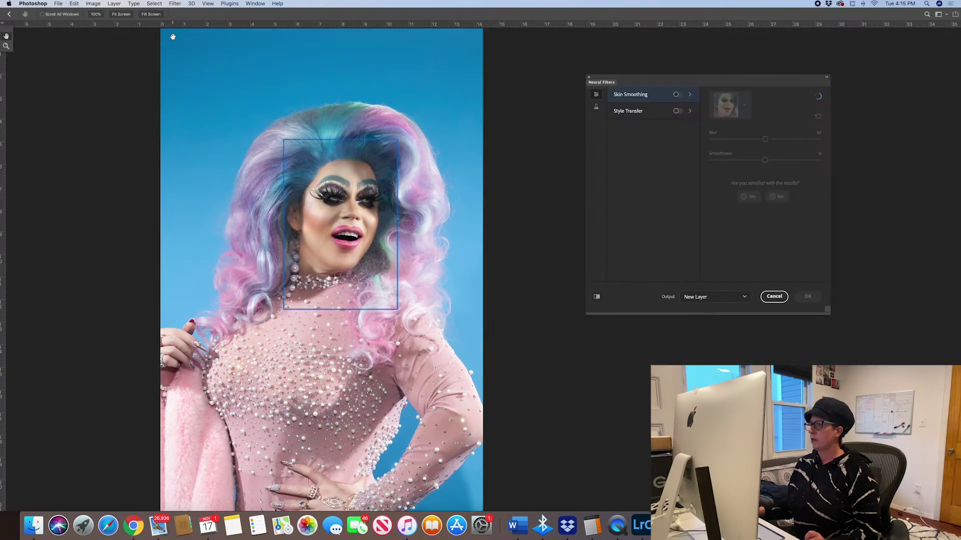
left_click(649, 115)
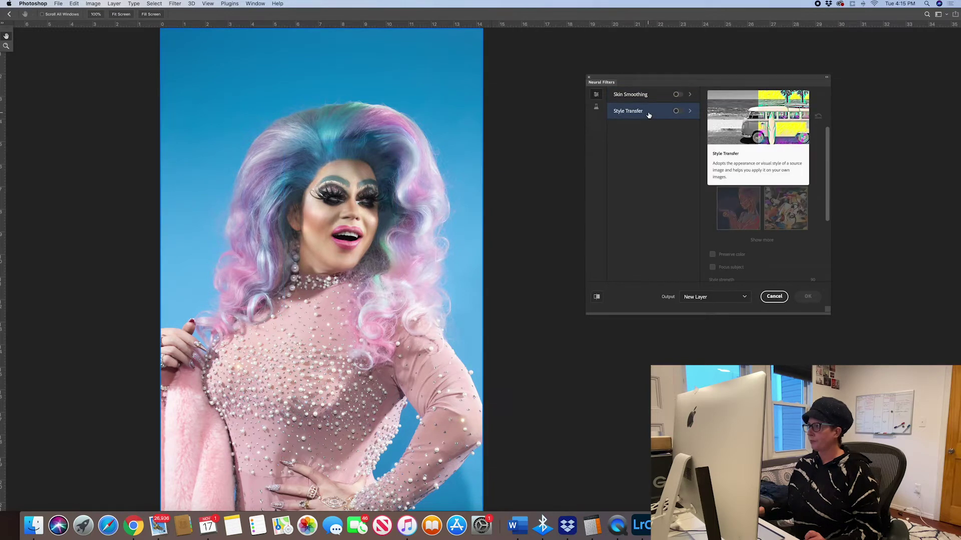
left_click(678, 111)
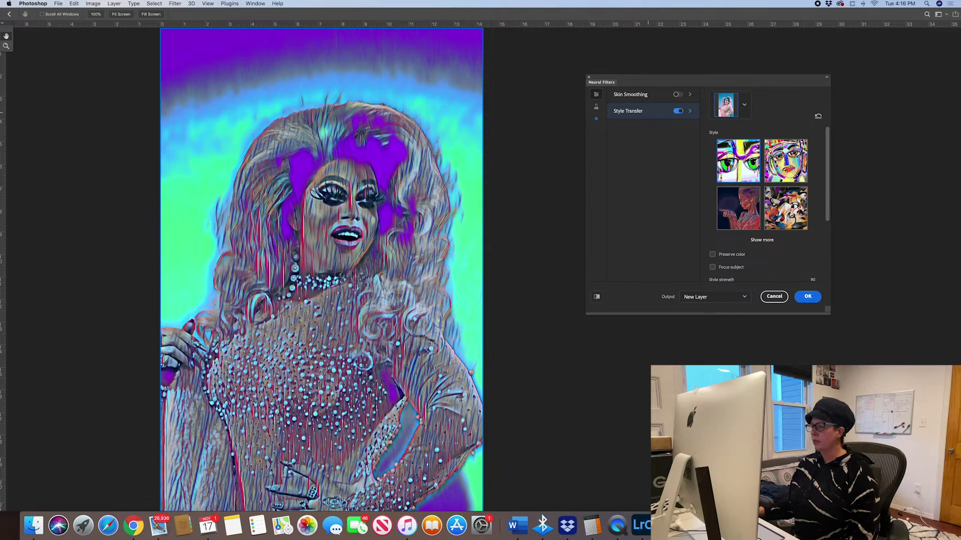
- Show the full set of Style Transfer presets and try the Van Gogh self-portrait style with the yellow hat
left_click(762, 240)
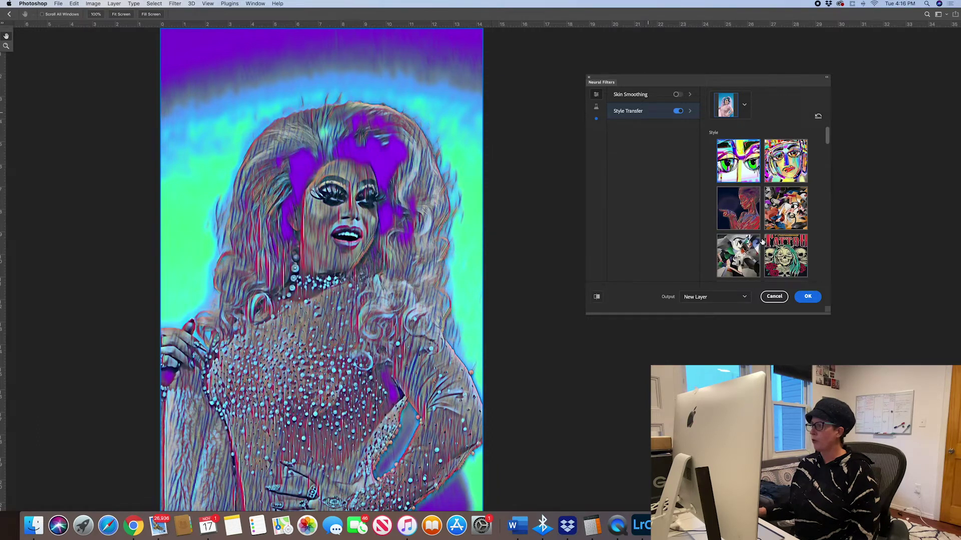
scroll(762, 241, "down", 5)
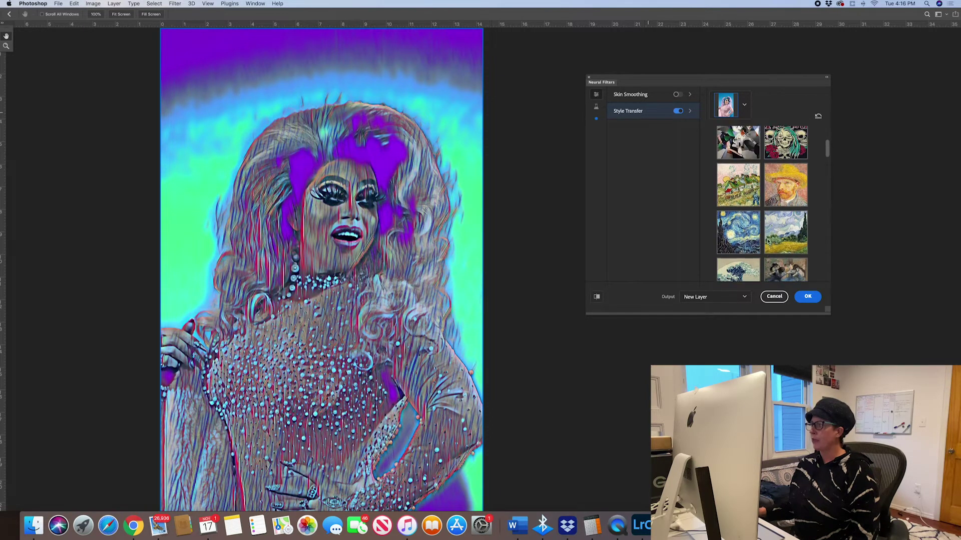
scroll(768, 241, "down", 5)
scroll(768, 241, "up", 6)
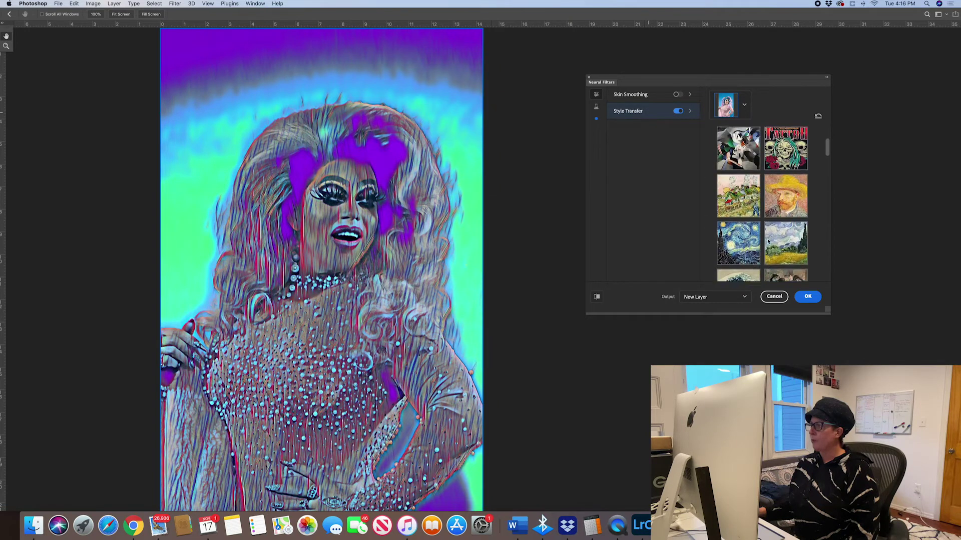
scroll(768, 241, "up", 1)
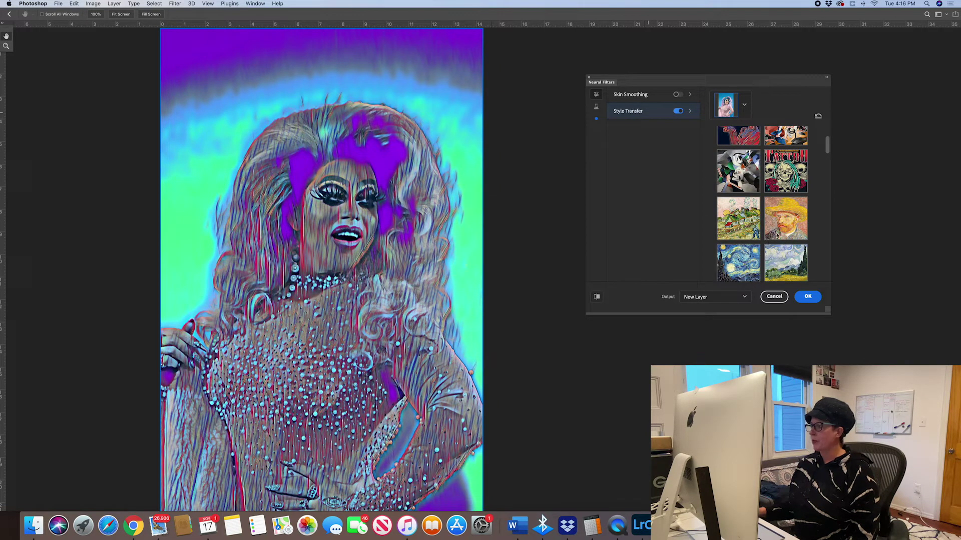
left_click(787, 219)
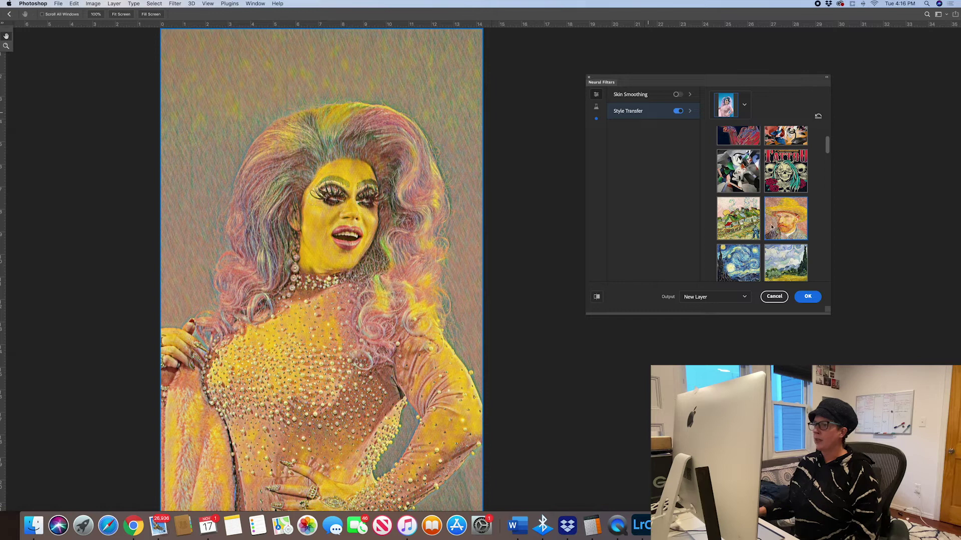
- Try the Starry Night style on the portrait and browse the remaining style presets
scroll(772, 228, "up", 3)
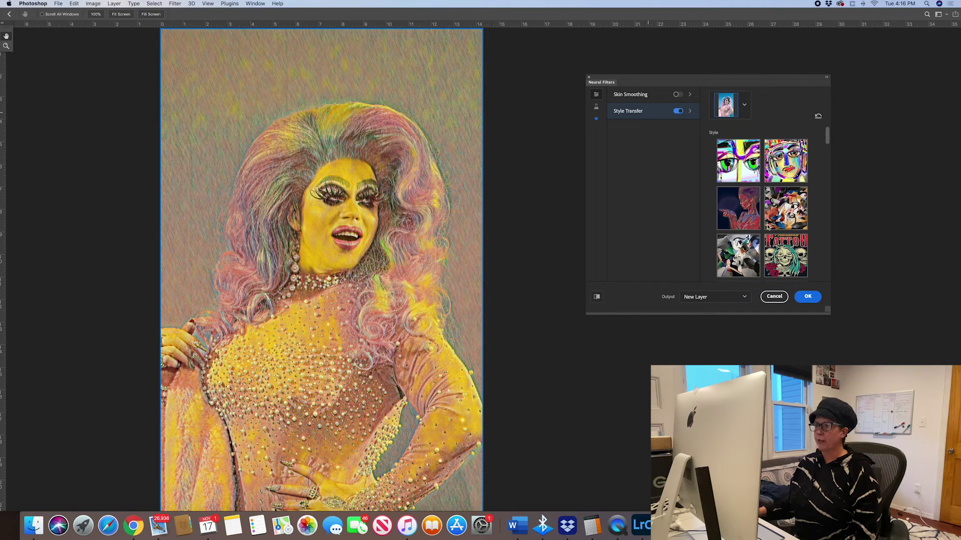
scroll(768, 225, "down", 3)
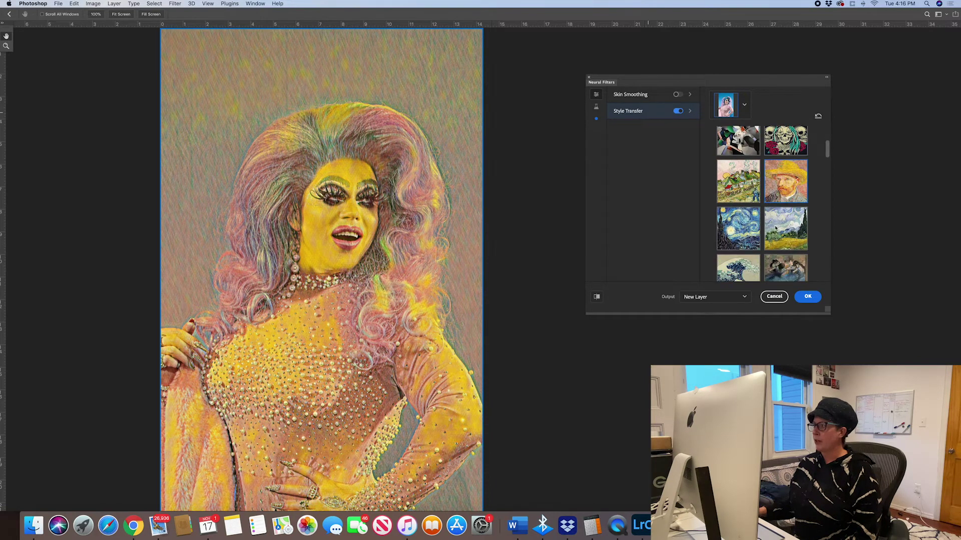
left_click(734, 229)
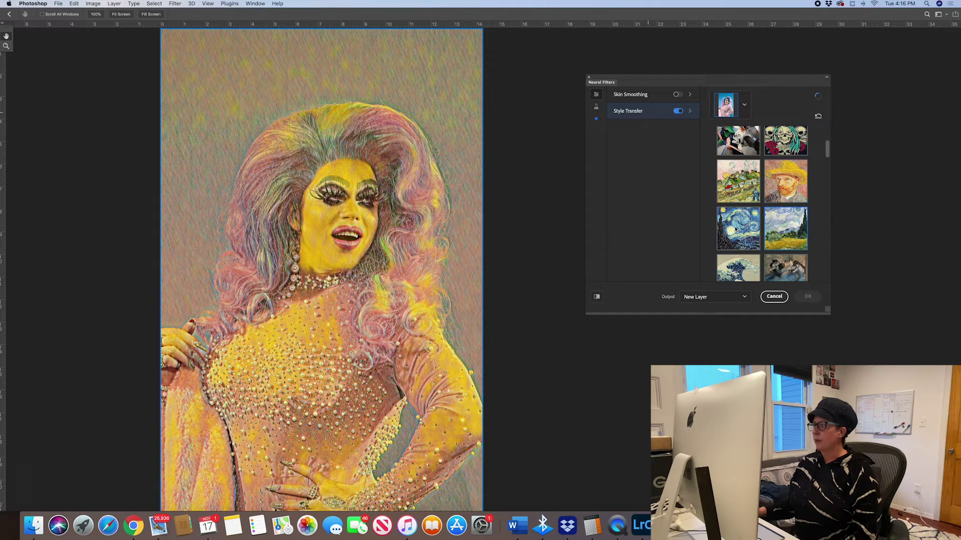
scroll(761, 230, "down", 3)
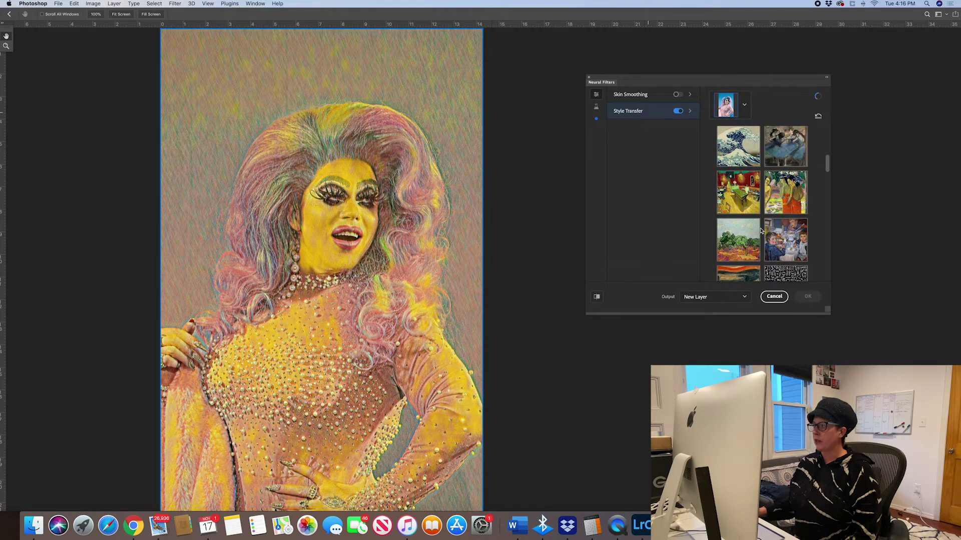
scroll(761, 230, "down", 6)
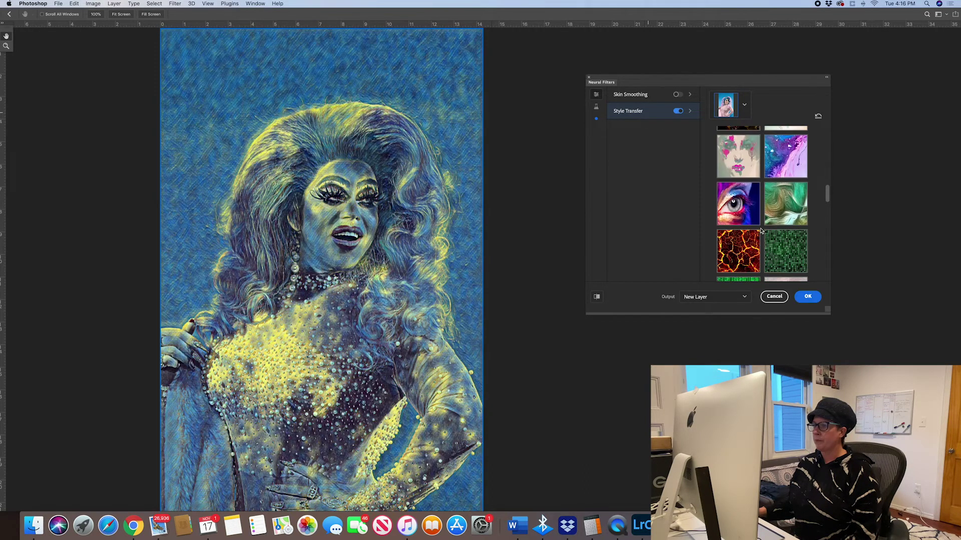
scroll(761, 230, "up", 10)
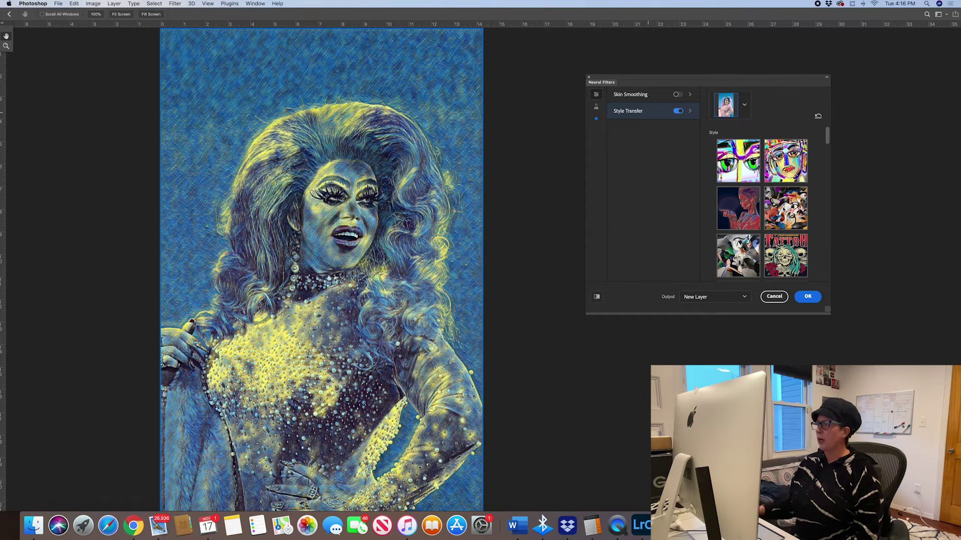
- Apply the multicoloured abstract style beside the red-and-navy figure preset, and enable Preserve color and Focus subject
left_click(786, 209)
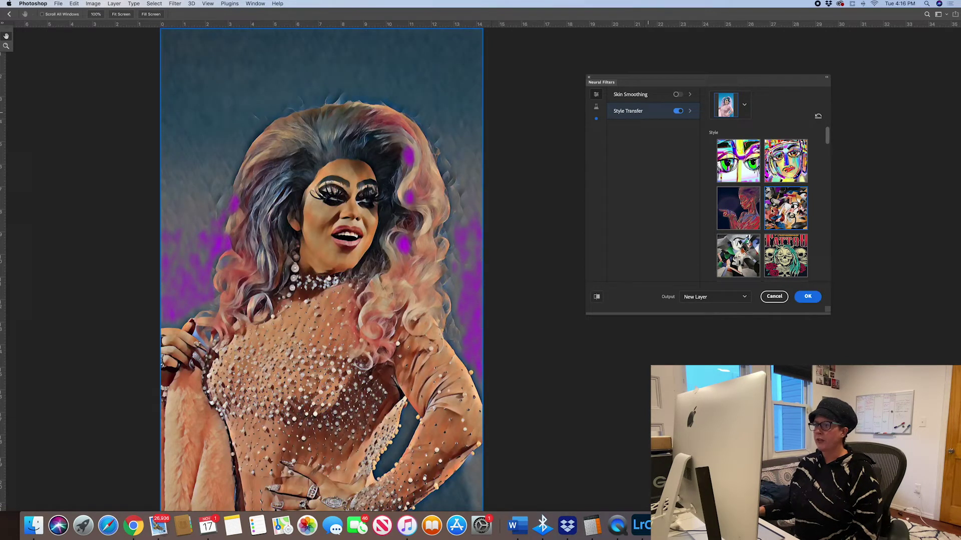
scroll(725, 233, "down", 5)
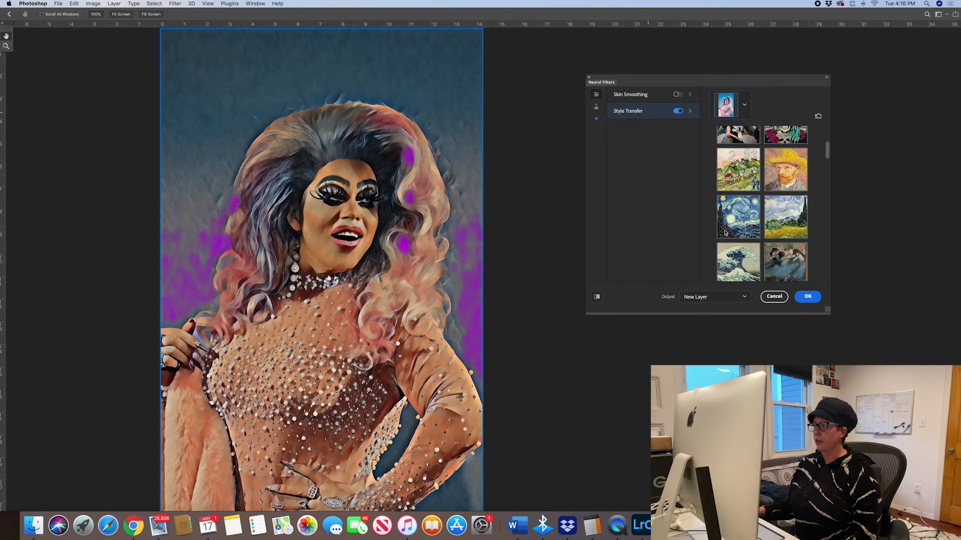
scroll(725, 233, "down", 15)
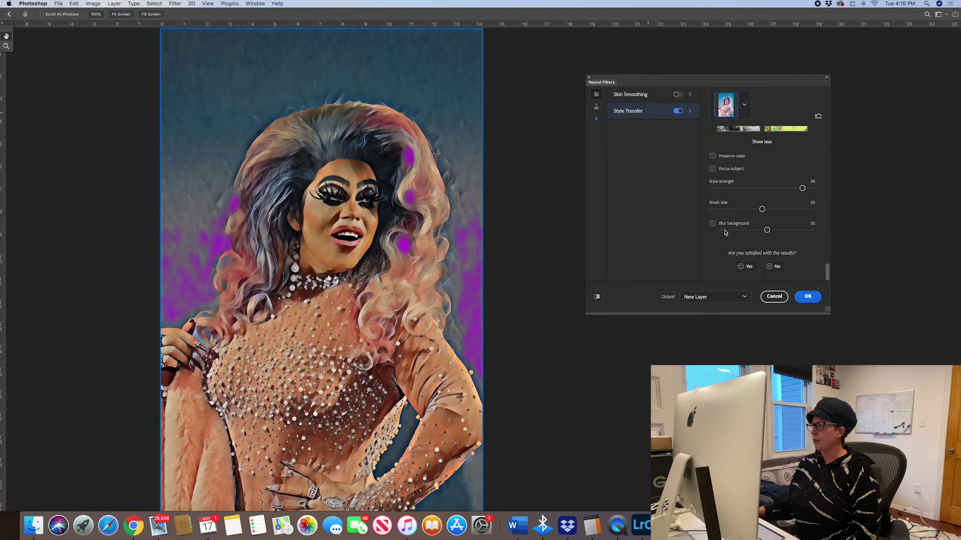
left_click(762, 143)
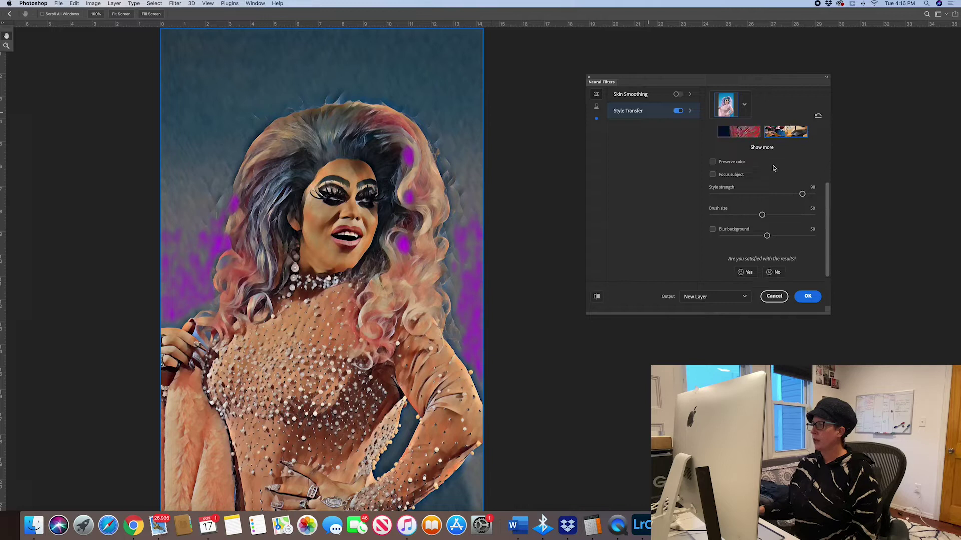
scroll(773, 169, "up", 3)
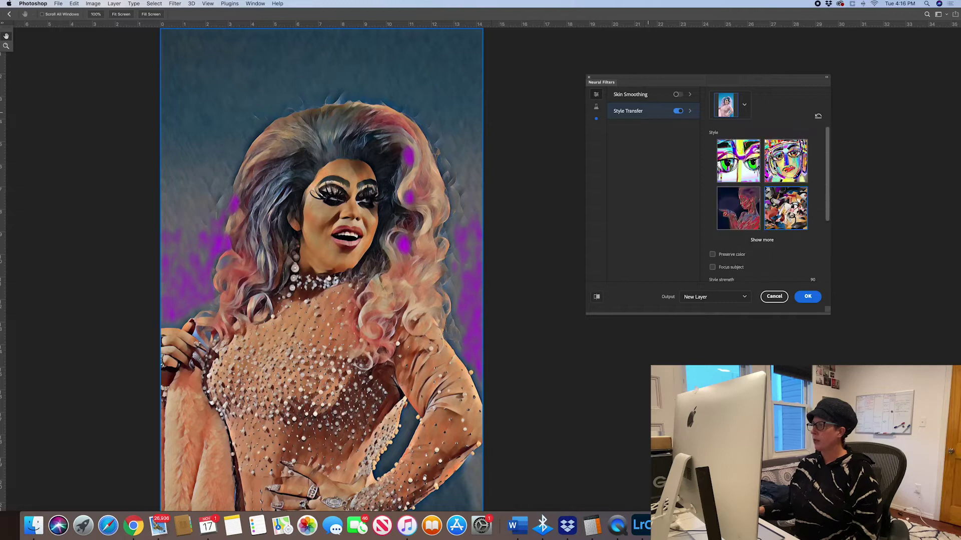
left_click(712, 255)
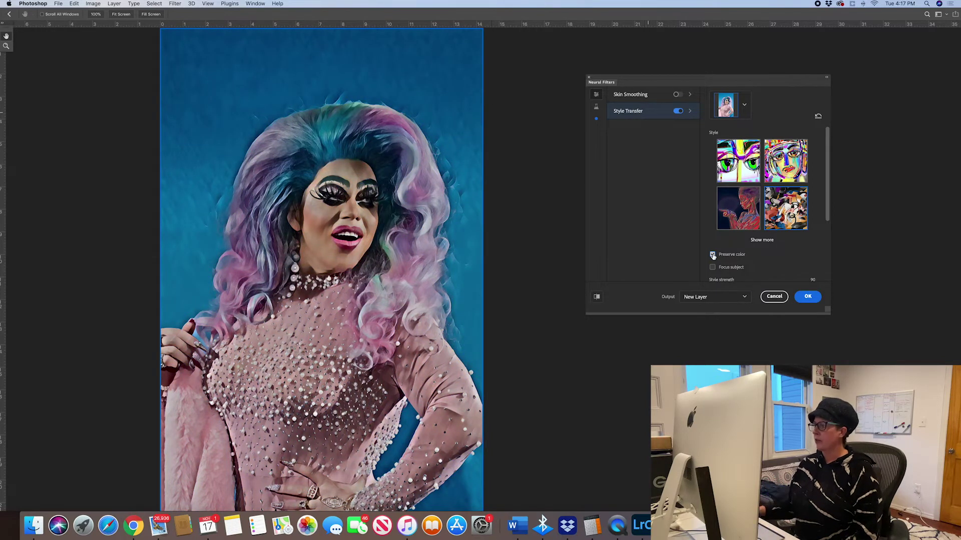
left_click(713, 267)
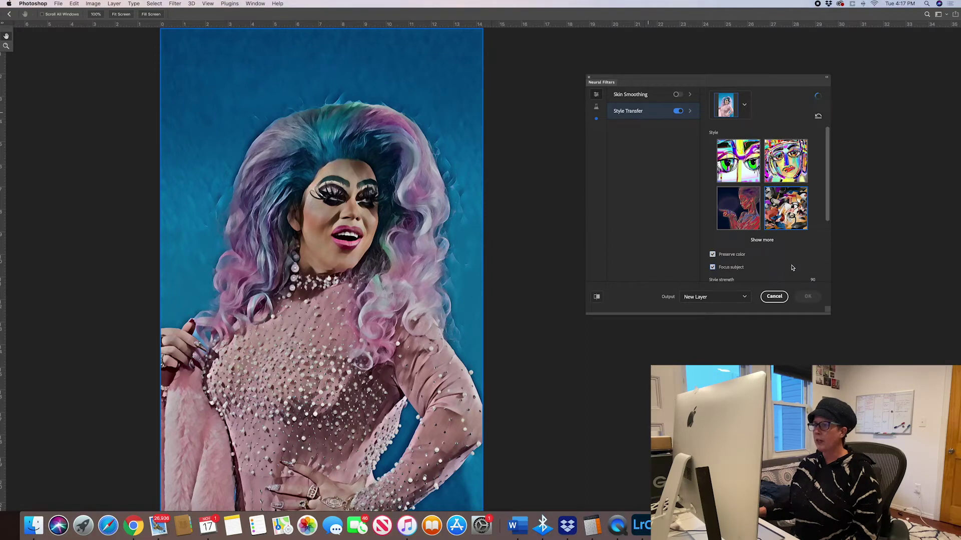
- Reduce the Style Transfer style strength to 58 and the brush size to 34
scroll(792, 268, "down", 3)
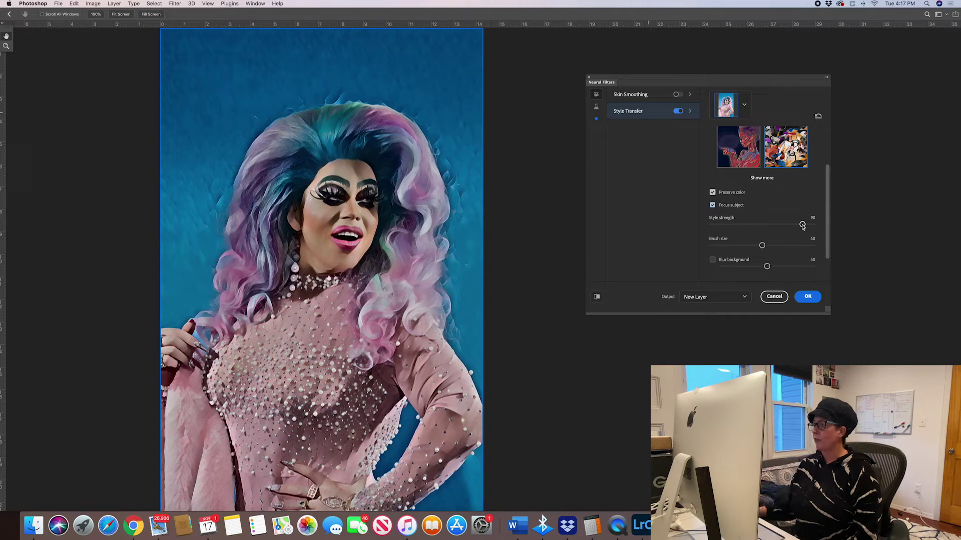
left_click_drag(802, 225, 789, 225)
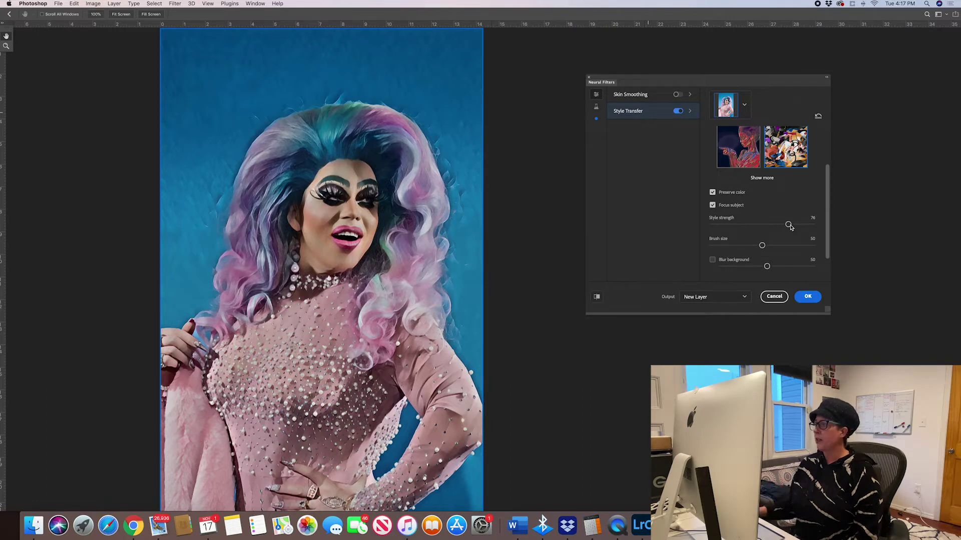
mouse_move(762, 245)
left_mouse_down()
mouse_move(750, 246)
mouse_move(782, 225)
left_mouse_up()
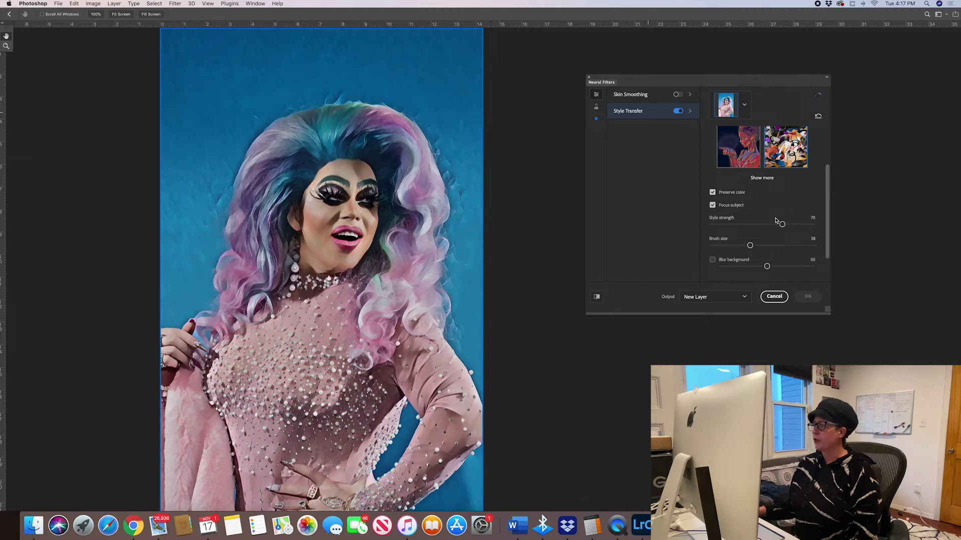
left_click_drag(782, 225, 774, 226)
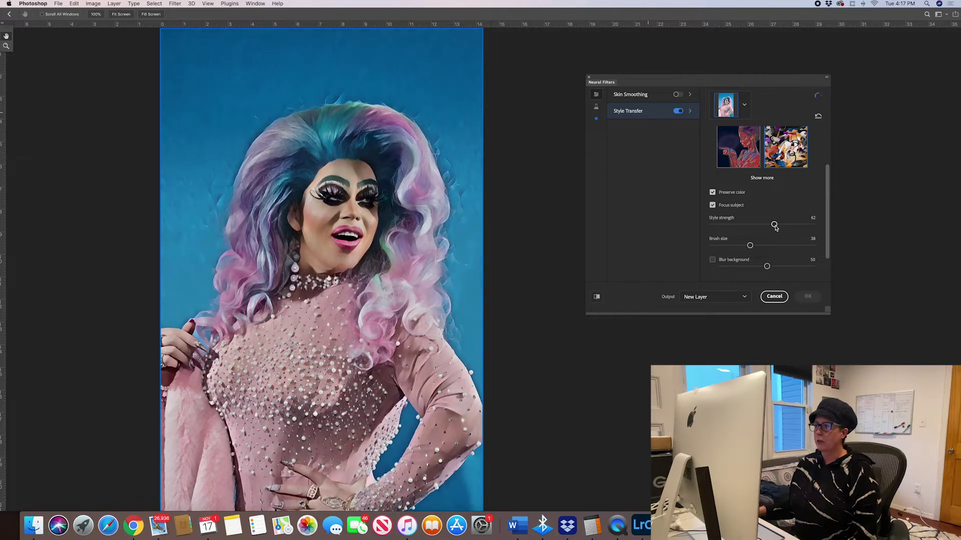
left_click_drag(775, 226, 770, 226)
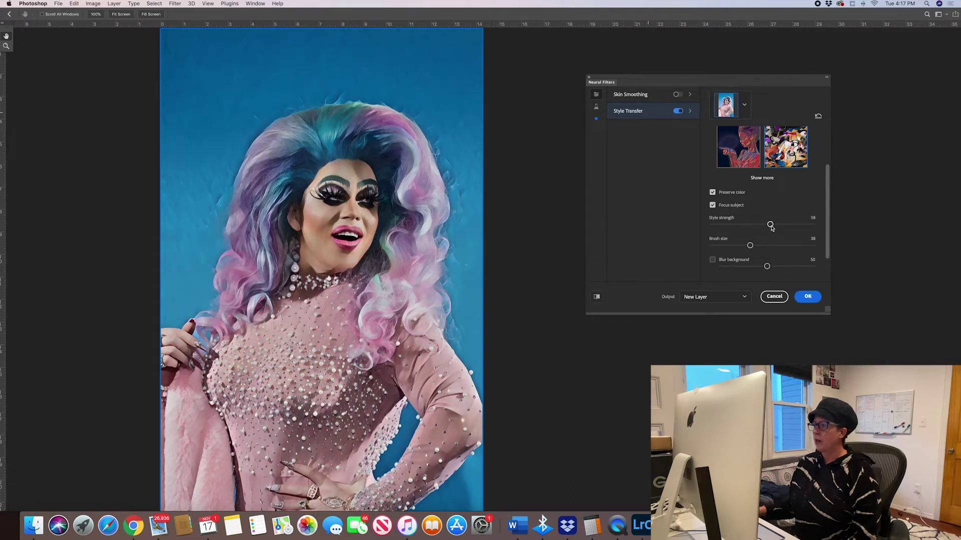
left_click_drag(750, 246, 746, 247)
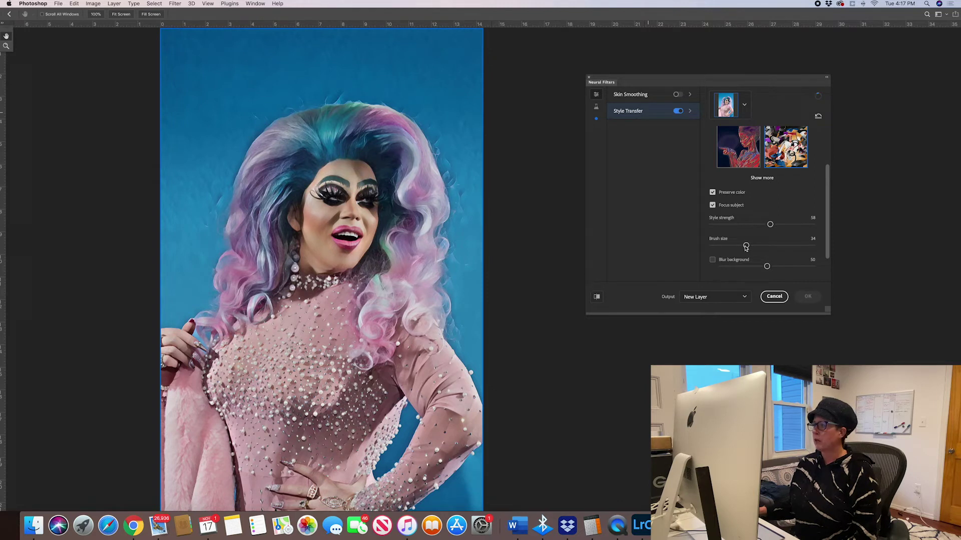
- Enable Blur background and apply the Style Transfer result as a new layer
left_click(713, 261)
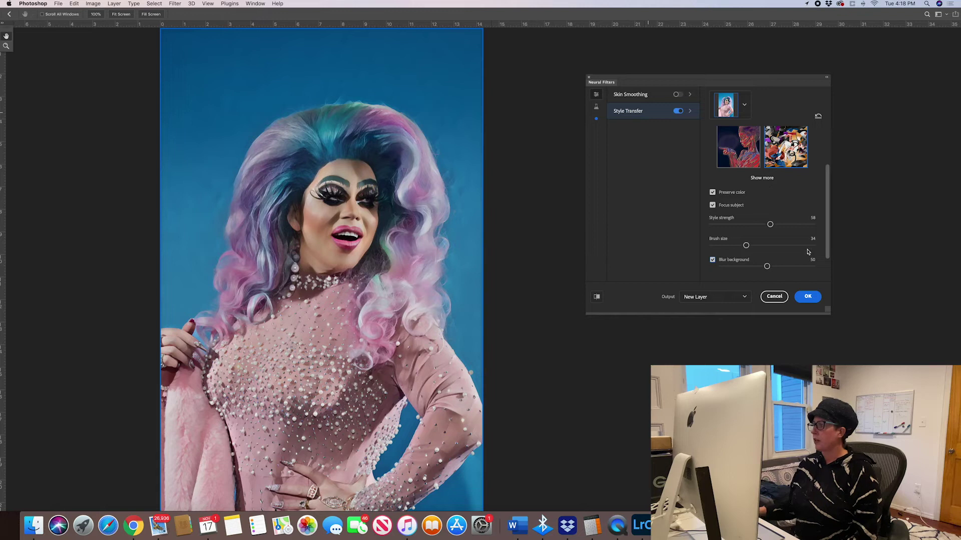
scroll(805, 250, "down", 2)
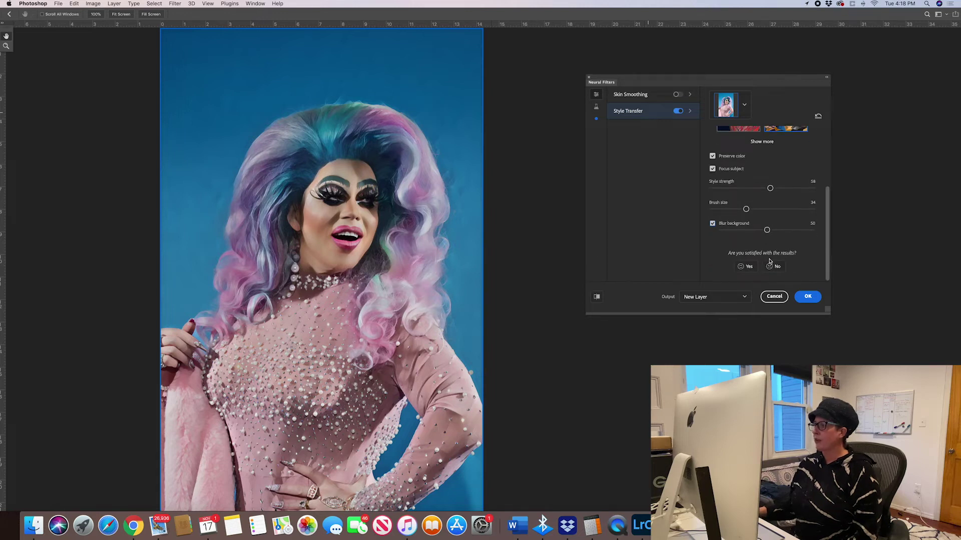
left_click(808, 298)
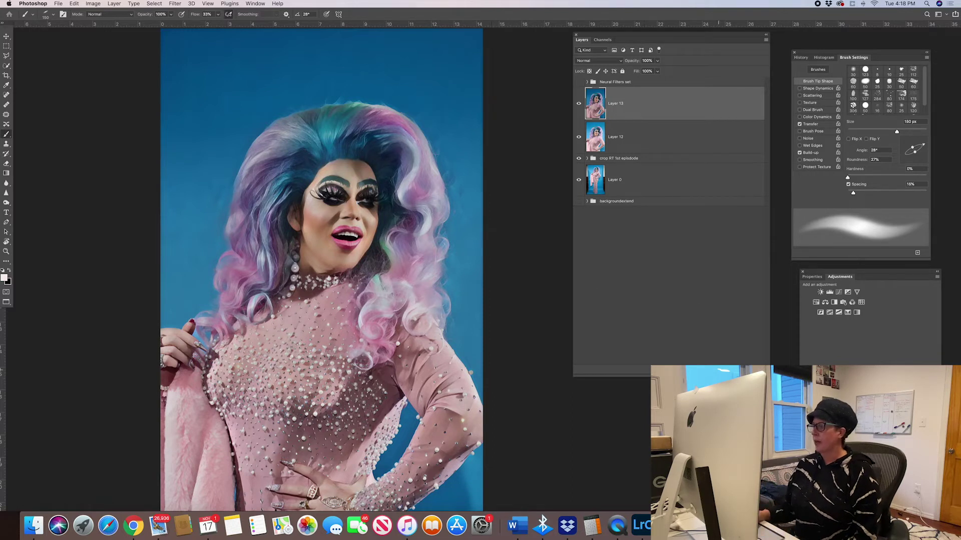
- Add a white layer mask to the Style Transfer result, Layer 13
left_click(719, 373)
key("x")
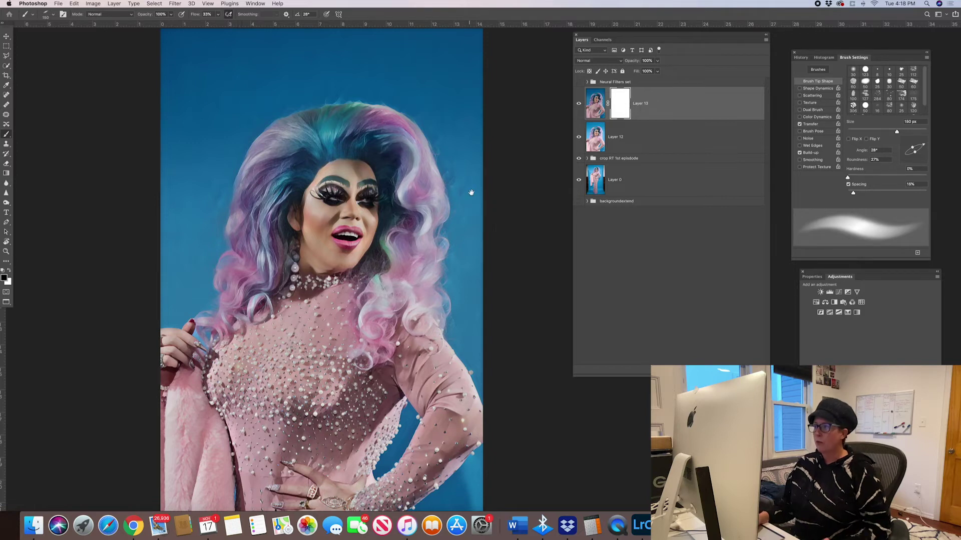
scroll(458, 172, "up", 2)
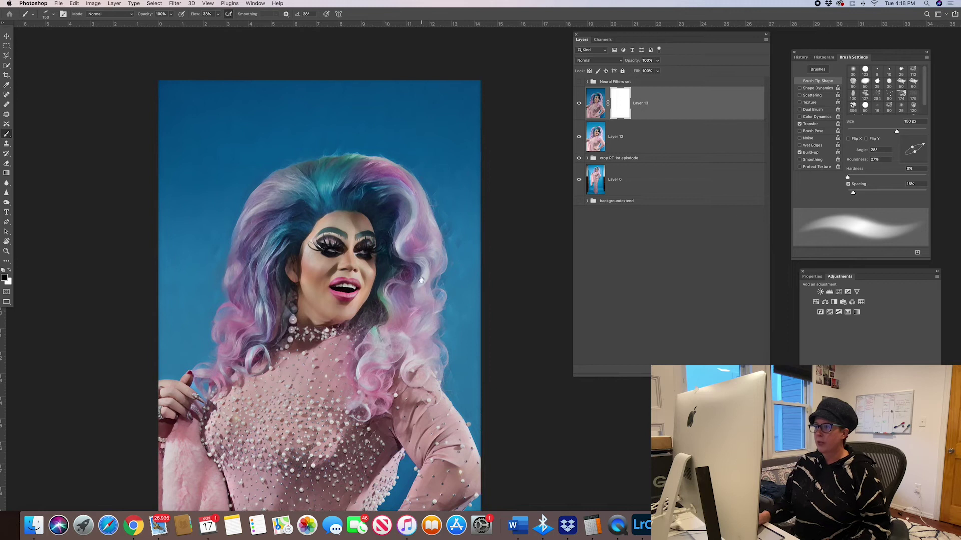
left_click_drag(408, 227, 425, 174)
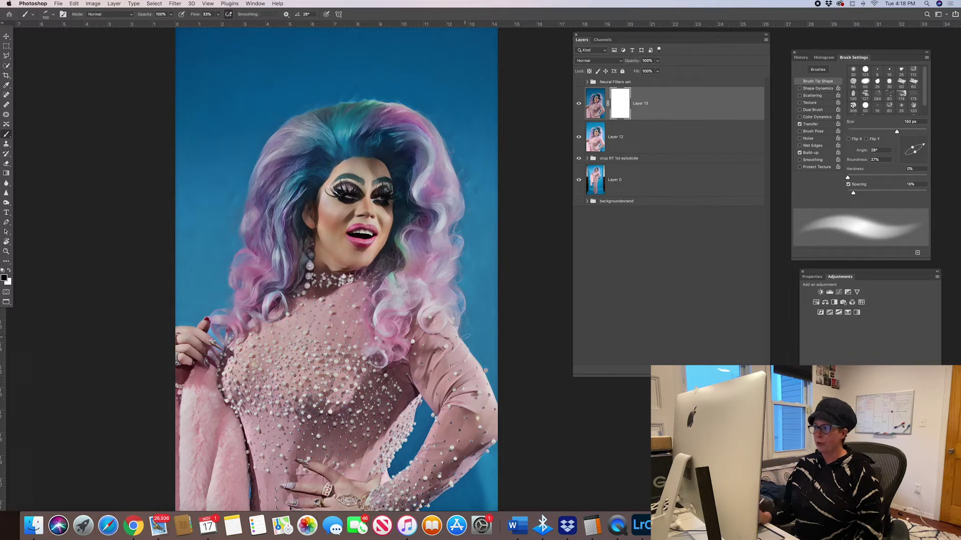
- Select the whole figure automatically with Select Subject, working from Layer 13's image
left_click(602, 113)
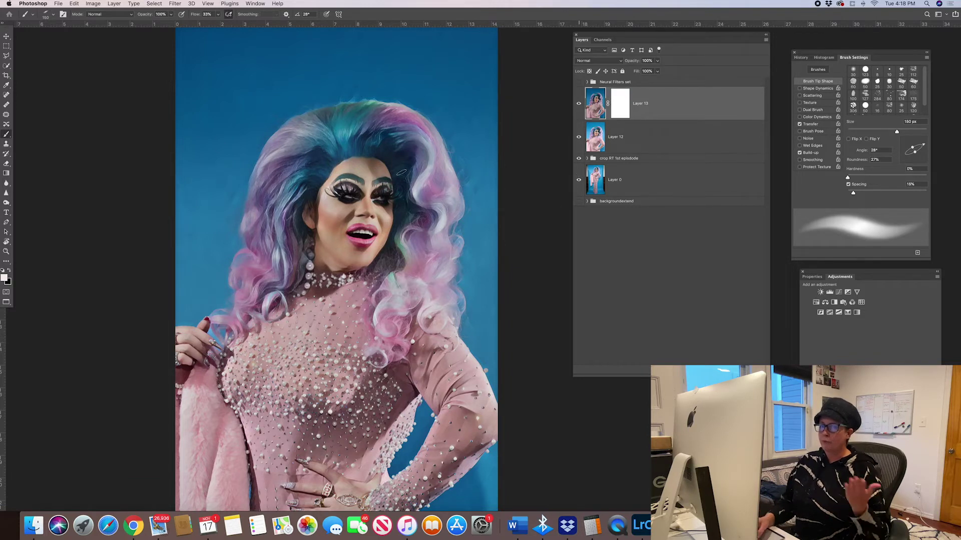
left_click(7, 66)
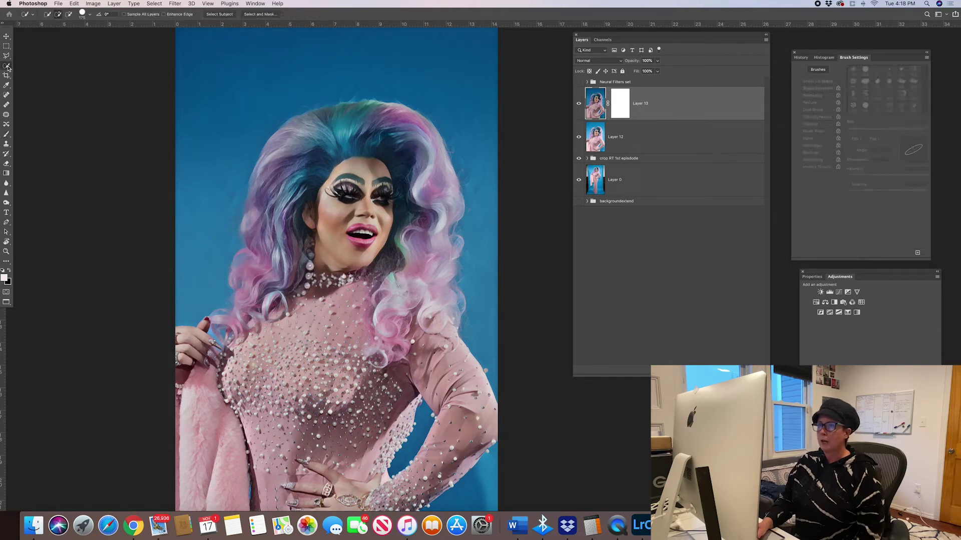
left_click(218, 15)
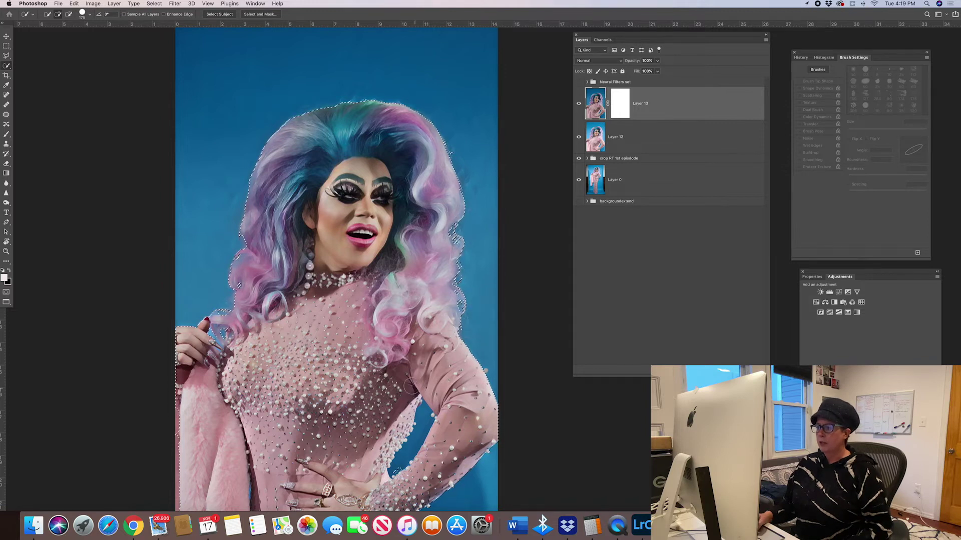
- Subtract the body, arms and coat from the selection with the Lasso, keeping only the hair, head and upper shoulders
scroll(394, 275, "down", 5)
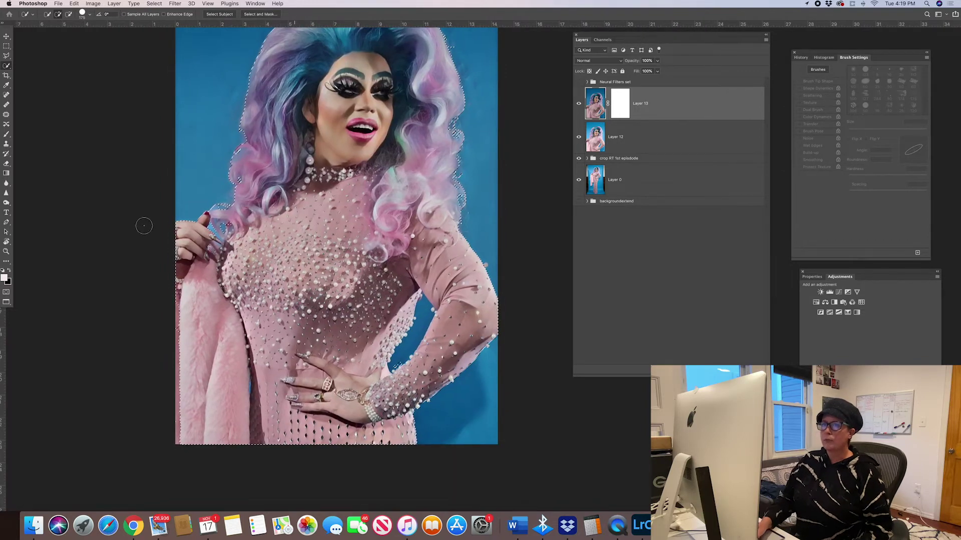
left_click(6, 56)
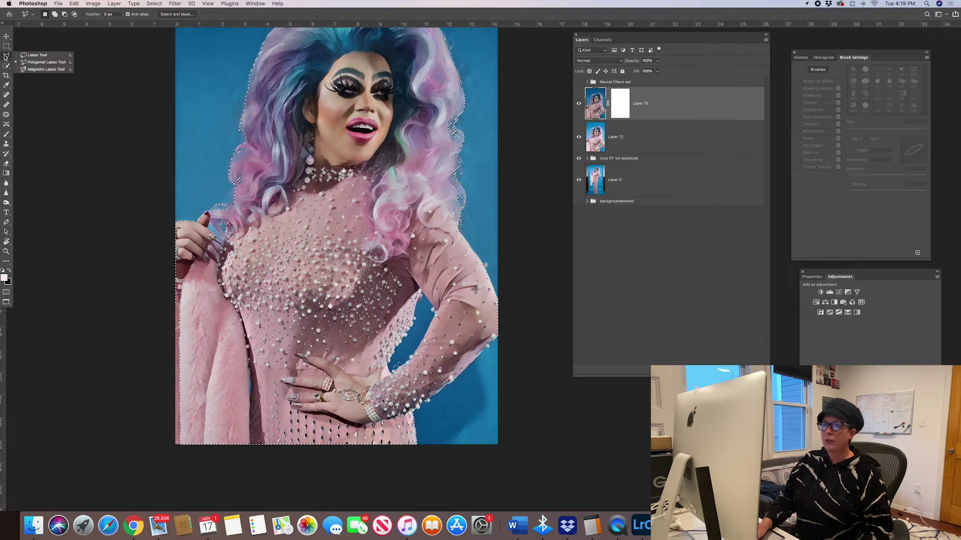
left_click(30, 55)
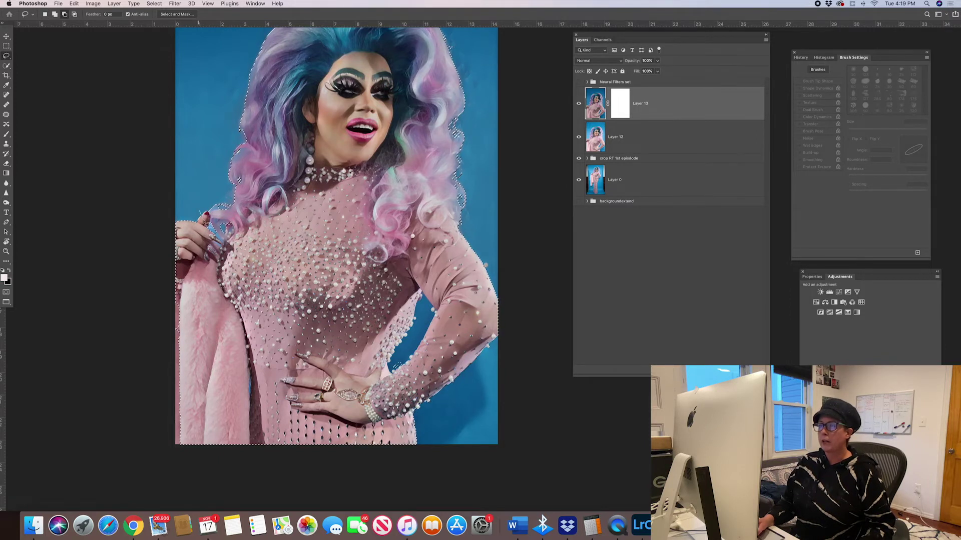
mouse_move(204, 219)
left_mouse_down()
mouse_move(278, 252)
mouse_move(388, 219)
mouse_move(458, 227)
mouse_move(478, 242)
mouse_move(495, 267)
mouse_move(511, 341)
mouse_move(515, 437)
mouse_move(489, 488)
mouse_move(308, 491)
mouse_move(144, 466)
mouse_move(149, 244)
mouse_move(167, 219)
mouse_move(215, 216)
left_mouse_up()
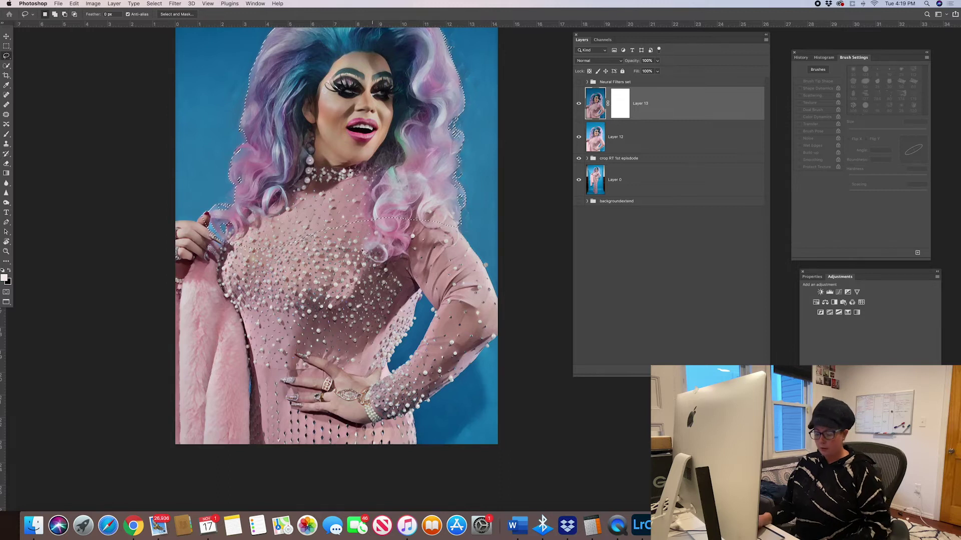
scroll(453, 205, "up", 5)
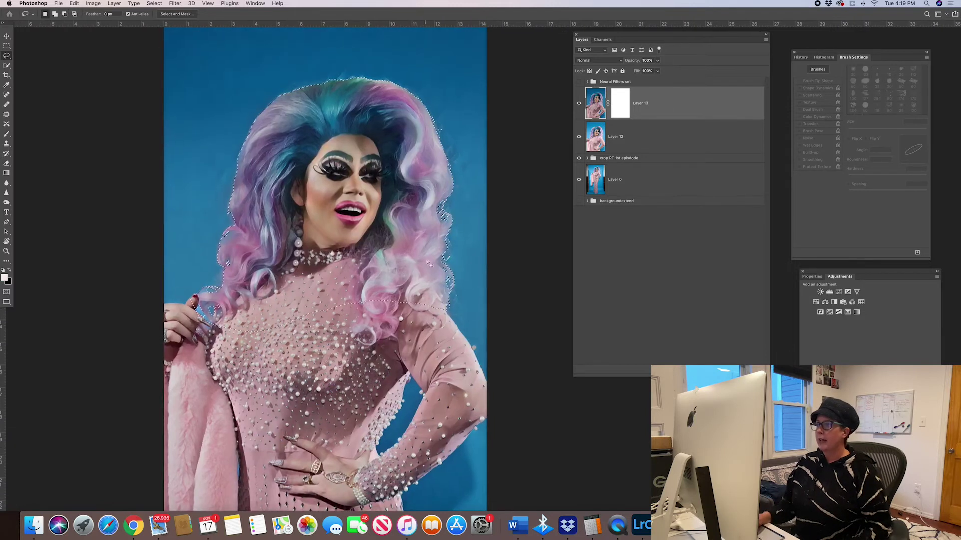
scroll(373, 240, "up", 2)
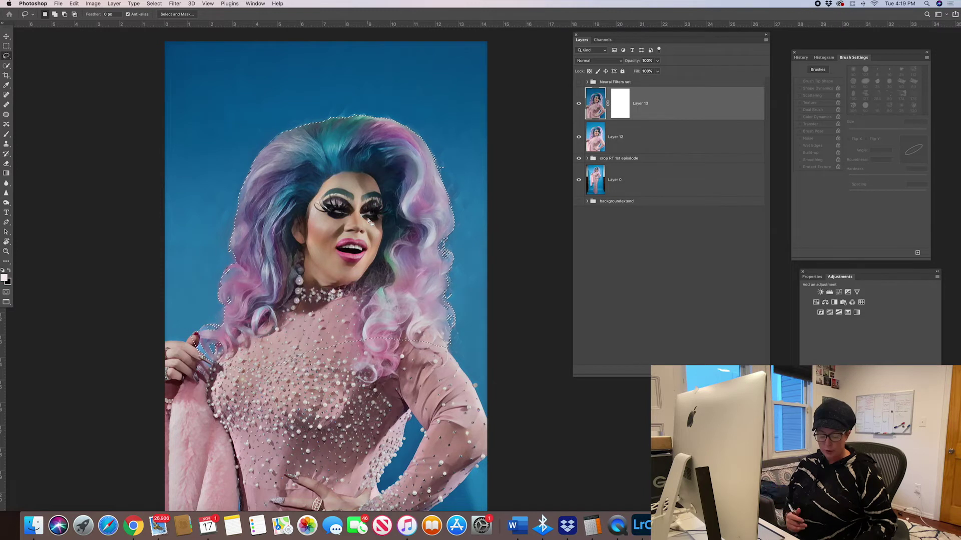
- Invert the selection, fill it with black on Layer 13's mask, and deselect
key("super+shift+i")
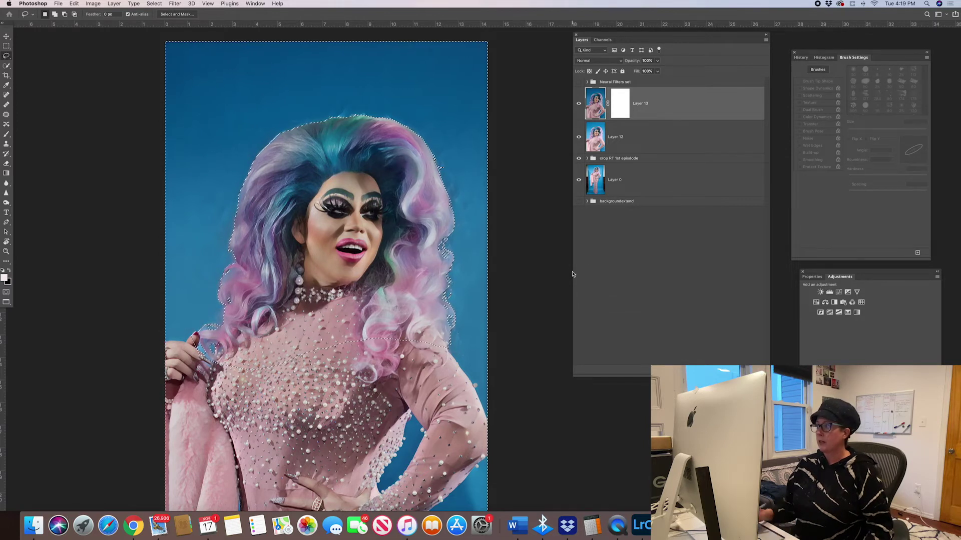
key("super+BackSpace")
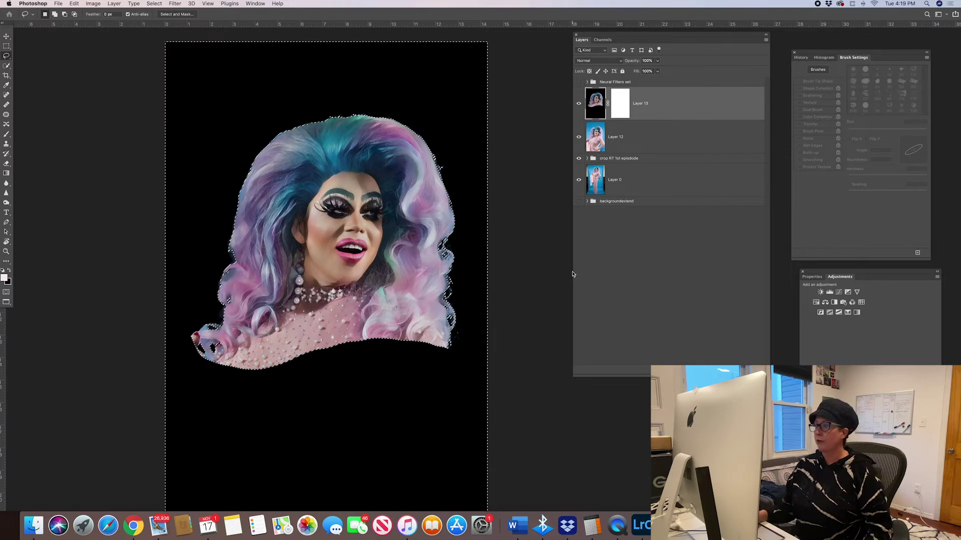
key("super+z")
left_click(620, 109)
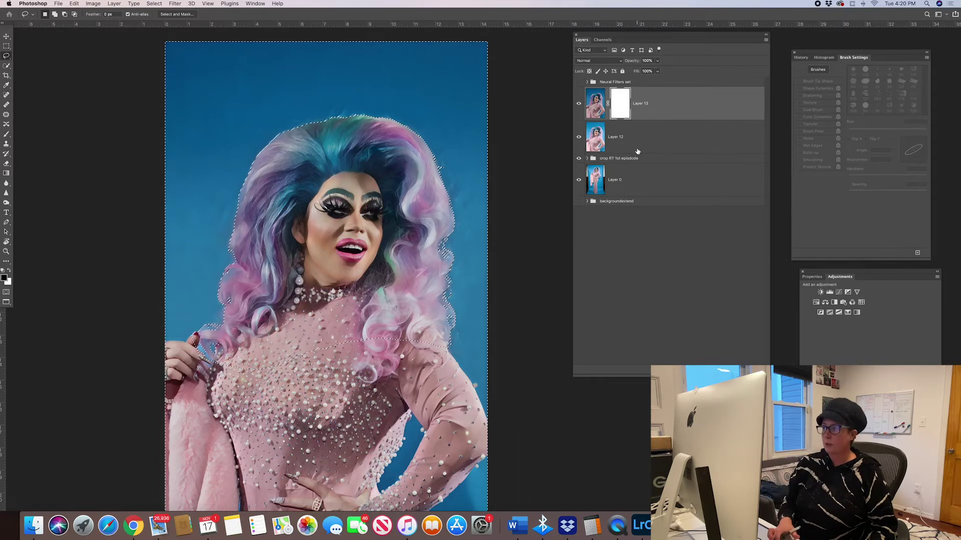
key("alt+BackSpace")
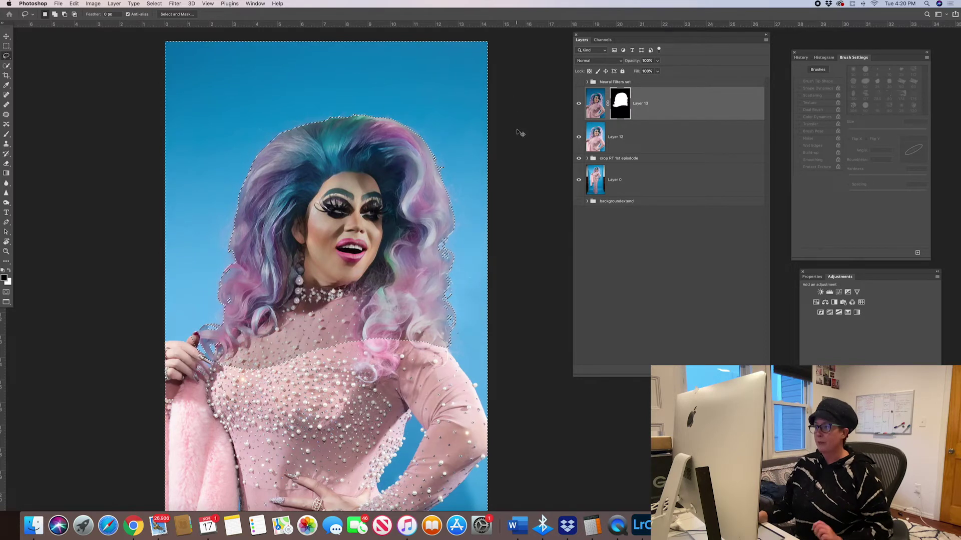
key("super+d")
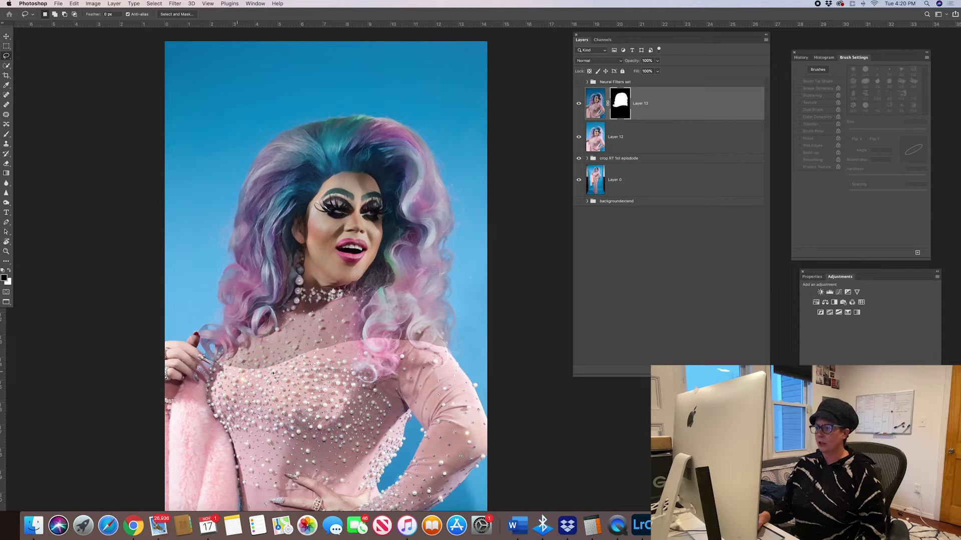
- Paint black on the mask over the face, neck and chest with a brush at 94% roundness and 100% flow
key("b")
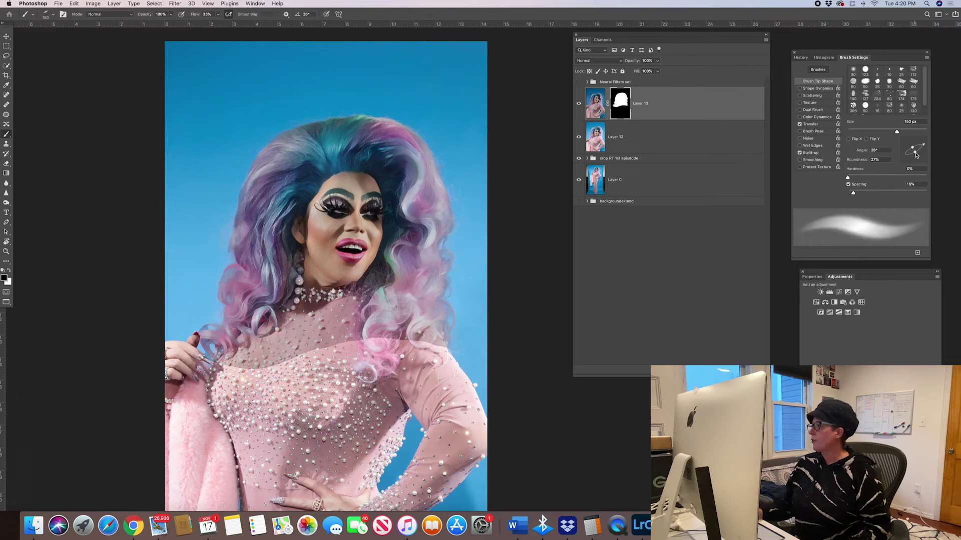
left_click_drag(916, 156, 918, 157)
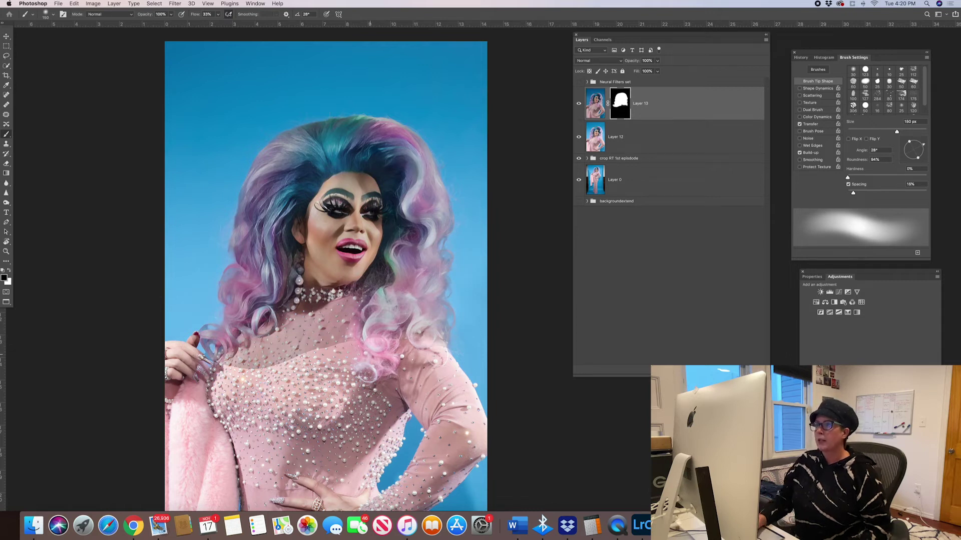
left_click(217, 14)
left_click_drag(220, 24, 247, 24)
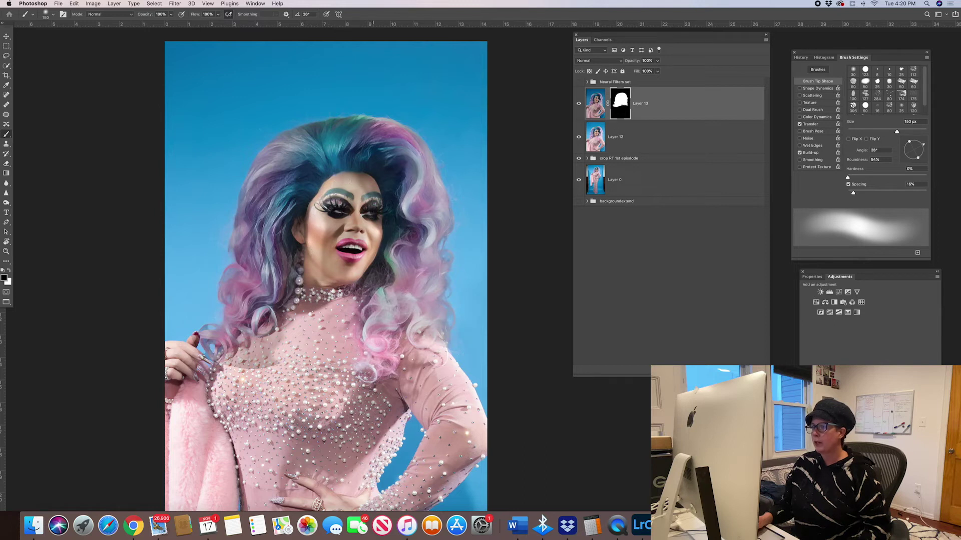
mouse_move(346, 290)
left_mouse_down()
mouse_move(282, 327)
mouse_move(255, 366)
mouse_move(194, 339)
mouse_move(237, 360)
mouse_move(357, 308)
mouse_move(349, 318)
left_mouse_up()
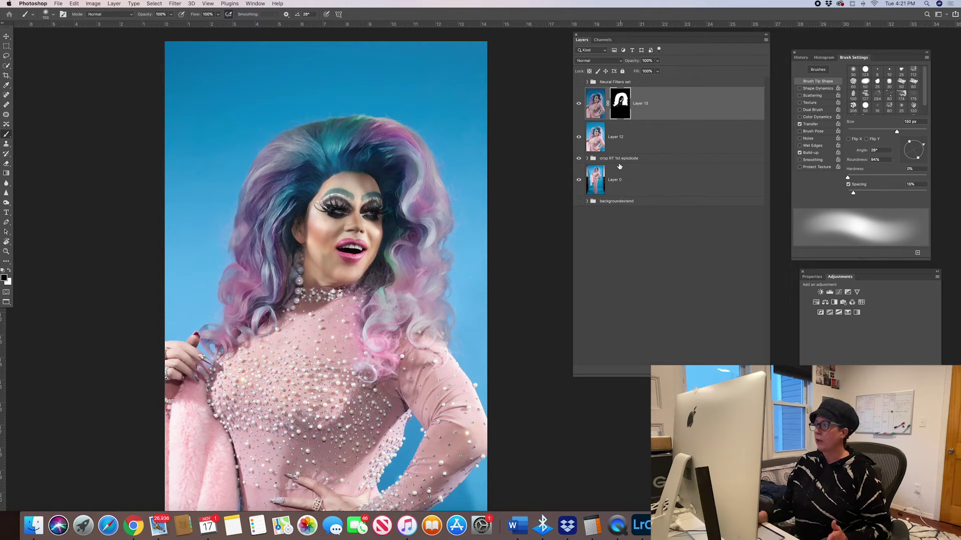
- Select the face with the Quick Selection tool
left_click(7, 66)
left_click(6, 67)
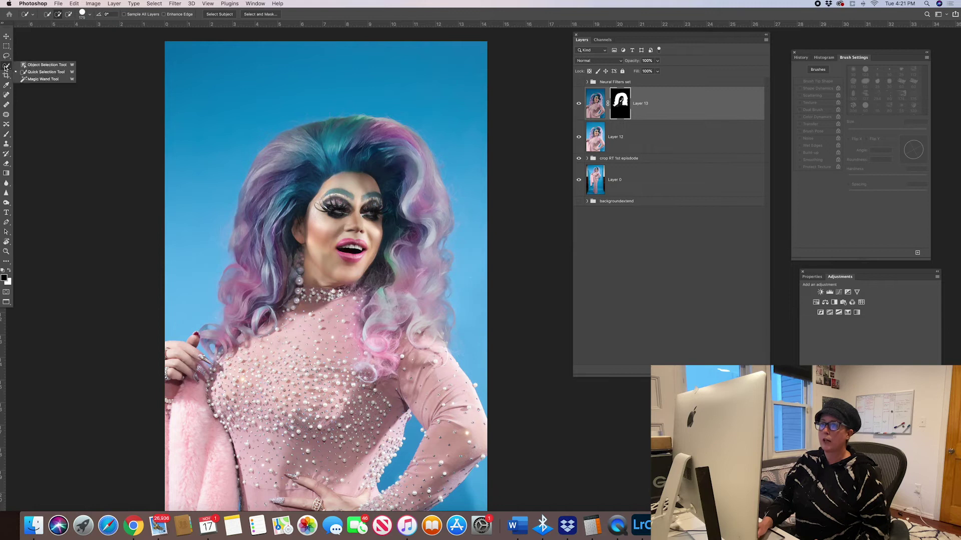
left_click(44, 72)
mouse_move(353, 225)
left_mouse_down()
mouse_move(350, 193)
mouse_move(322, 252)
mouse_move(316, 240)
left_mouse_up()
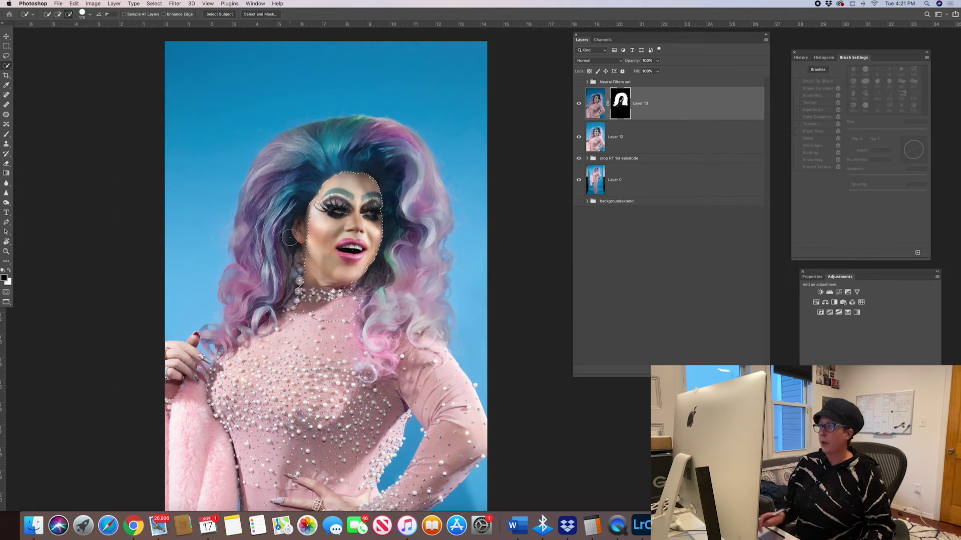
- Black out the selected face area on Layer 13's mask and deselect
right_click(617, 112)
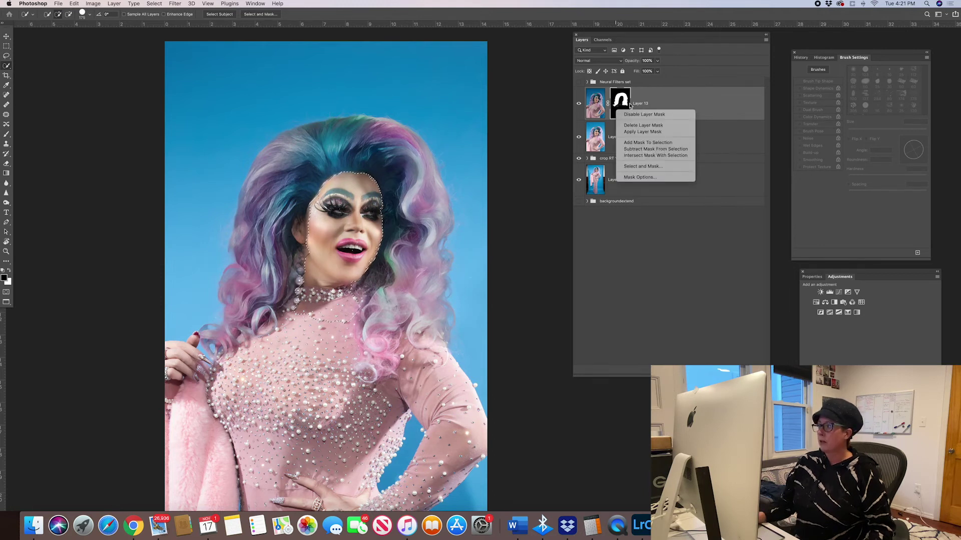
key("Escape")
key("x")
right_click(620, 111)
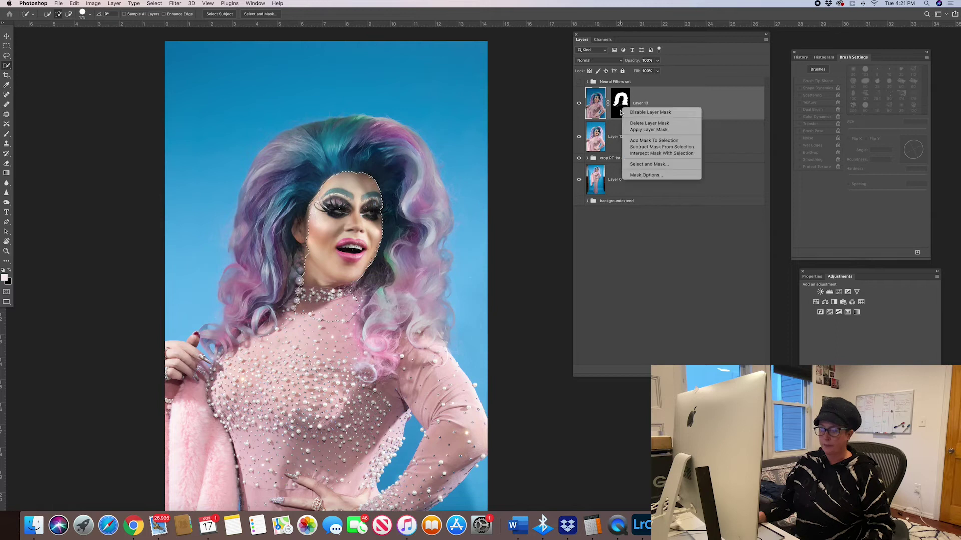
key("Escape")
key("super+d")
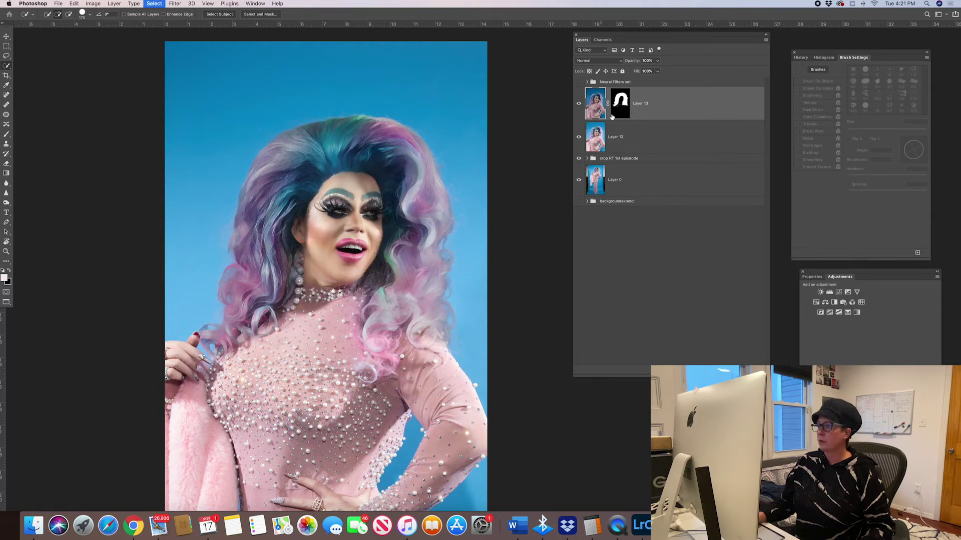
- View the layer mask alone, paint black over the grey remnants in the face, neck and shoulders, and return to the image
key("x")
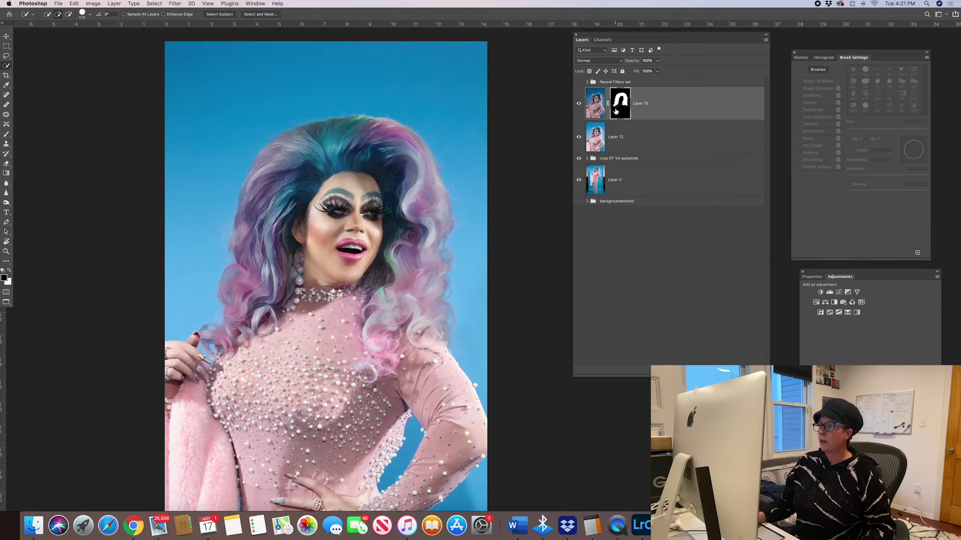
left_click(620, 109, "alt")
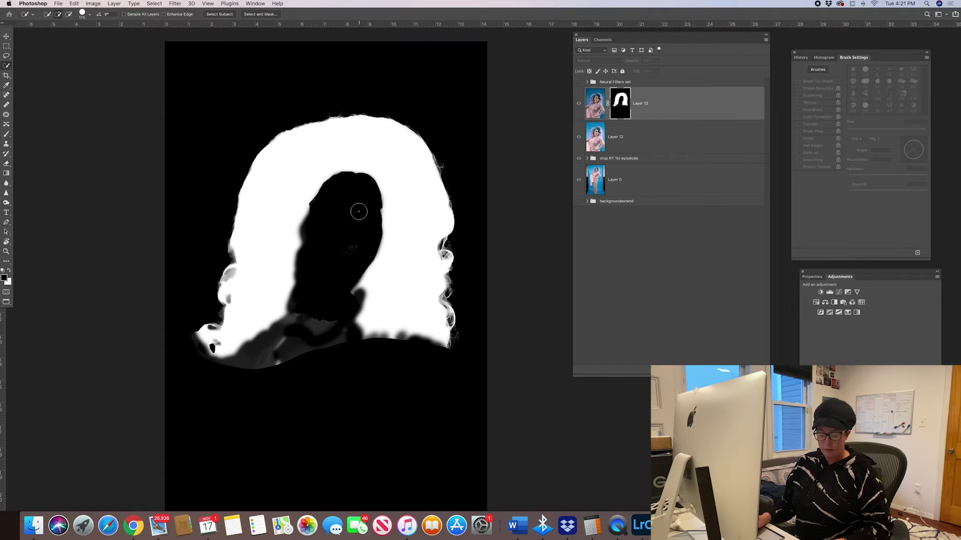
key("b")
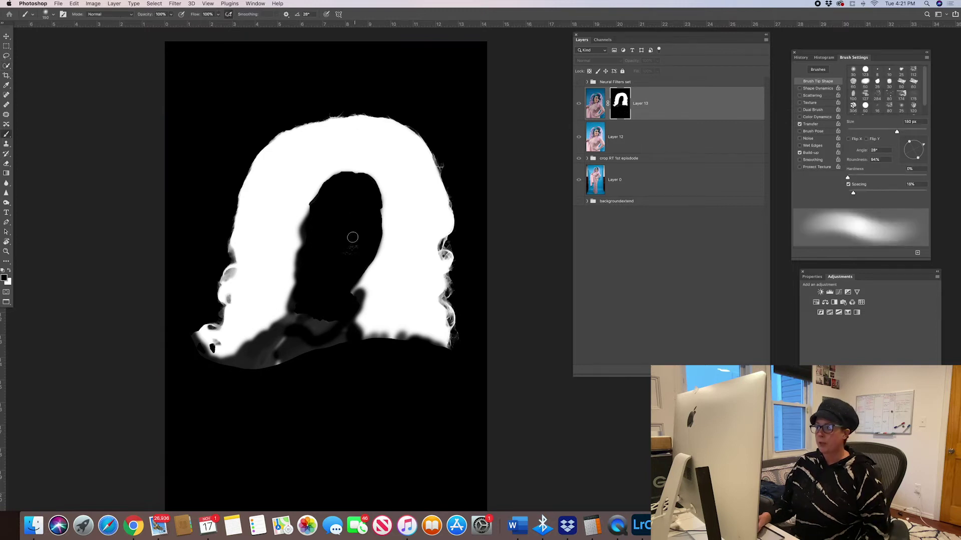
mouse_move(342, 276)
left_mouse_down()
mouse_move(330, 314)
mouse_move(271, 348)
mouse_move(292, 362)
mouse_move(352, 342)
mouse_move(282, 364)
mouse_move(265, 354)
mouse_move(231, 371)
mouse_move(252, 364)
left_mouse_up()
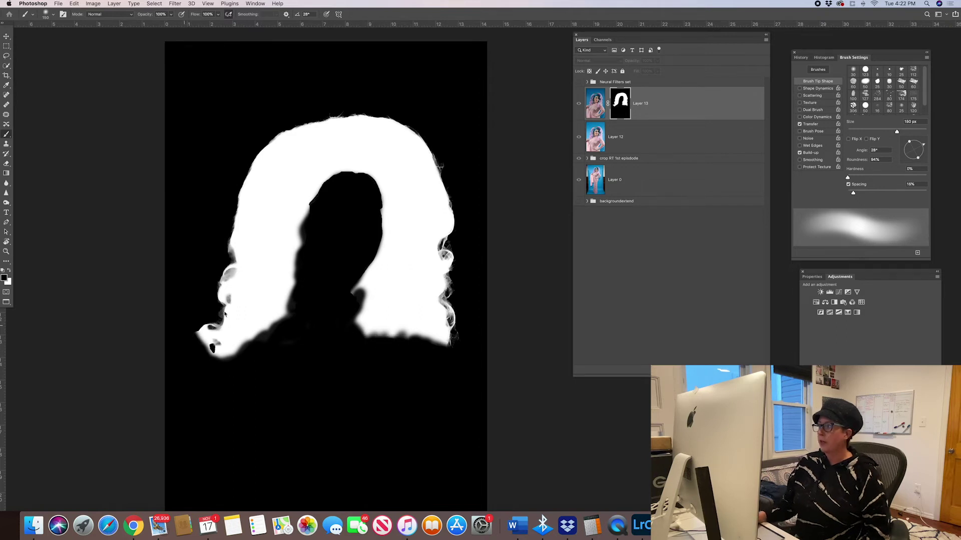
left_click(594, 112)
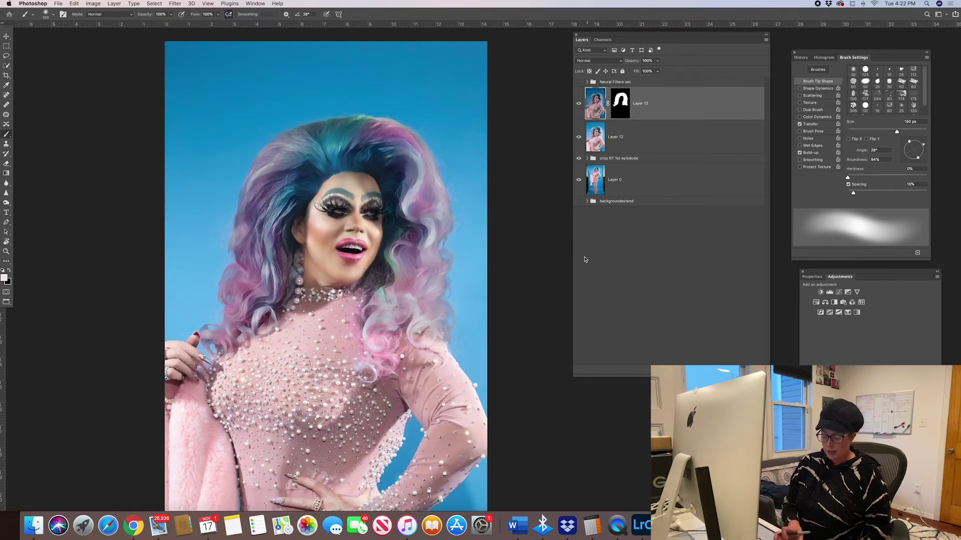
- Set the mask brush to 63% roundness and reduce its size to 50 px for detail work at the hairline
key("super+equal")
key("super+equal")
key("super+equal")
key("super+equal")
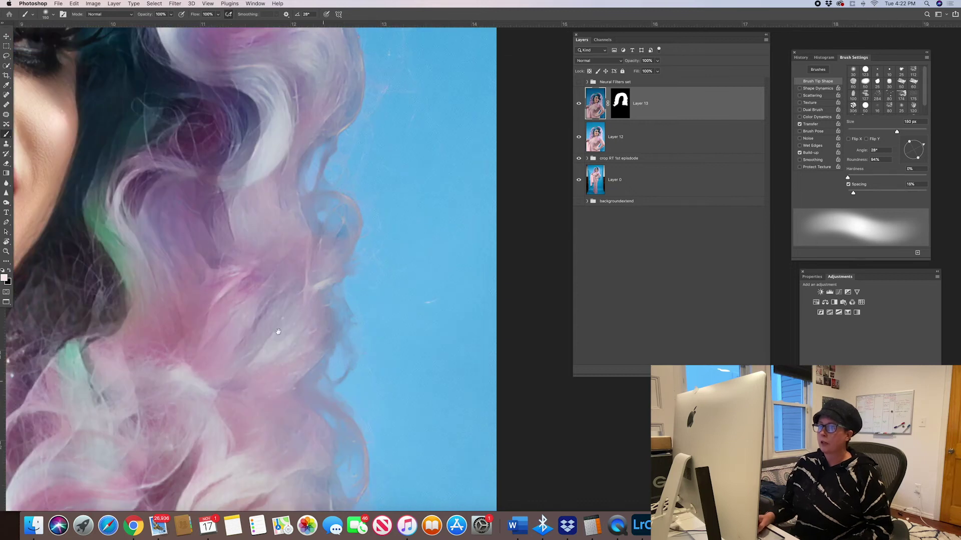
left_click_drag(277, 333, 327, 382)
left_click_drag(338, 349, 408, 436)
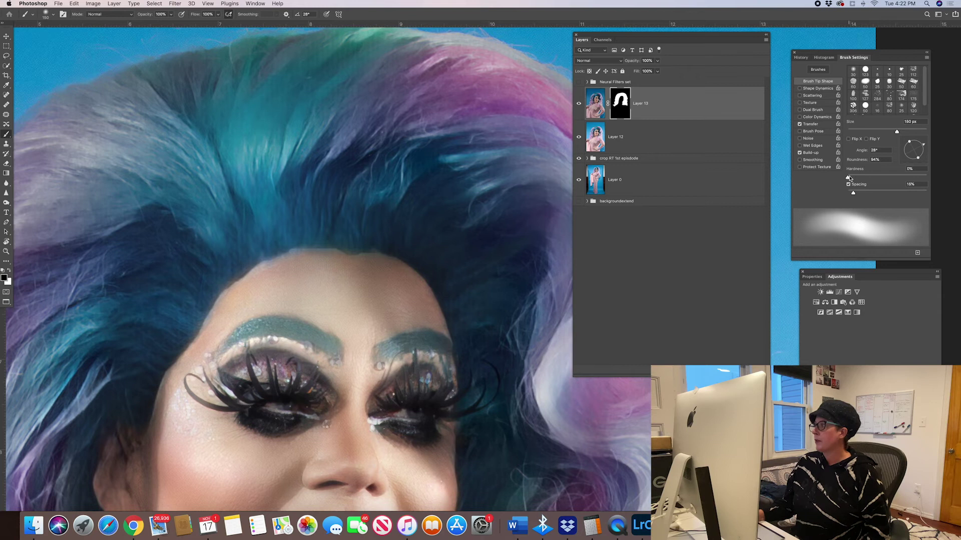
left_click_drag(917, 159, 915, 155)
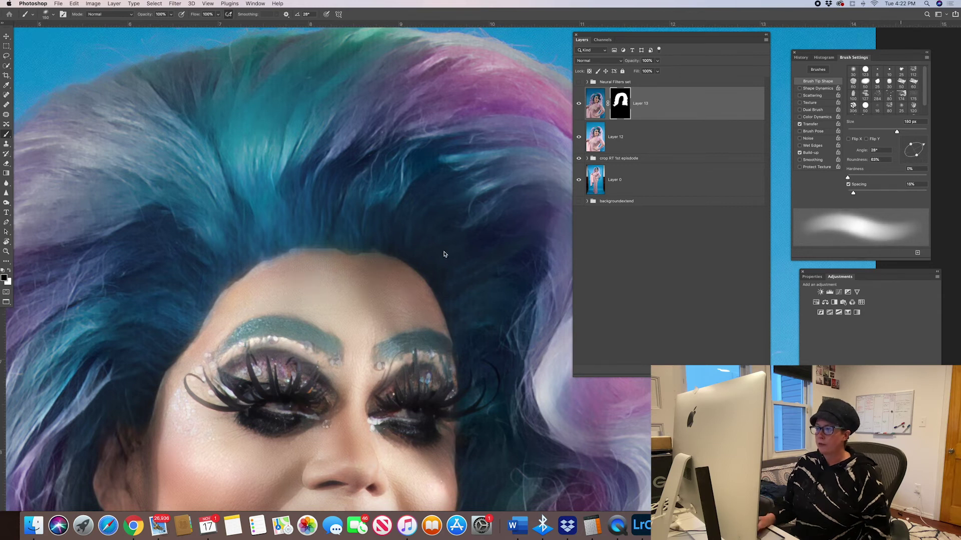
key("bracketleft")
key("bracketleft")
key("bracketleft")
key("bracketleft")
key("bracketleft")
key("bracketleft")
key("bracketleft")
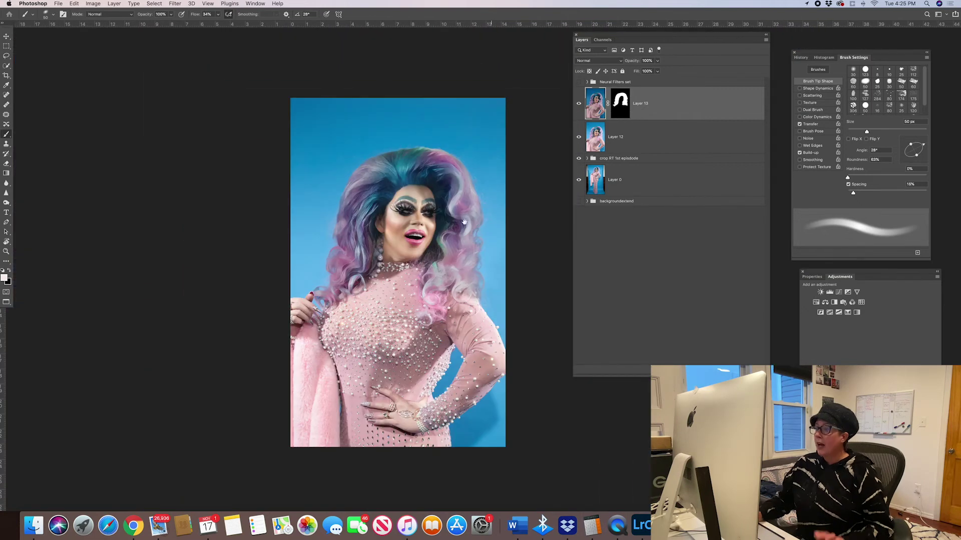
- Compare the portrait with Layer 13 hidden and shown to check the masked style effect on the hair
left_click_drag(464, 222, 402, 209)
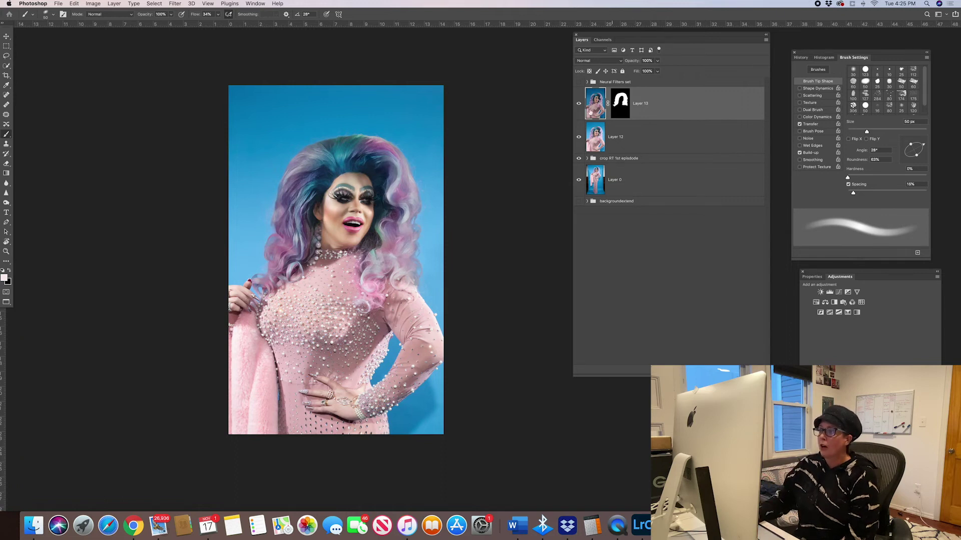
left_click(578, 105)
left_click(579, 106)
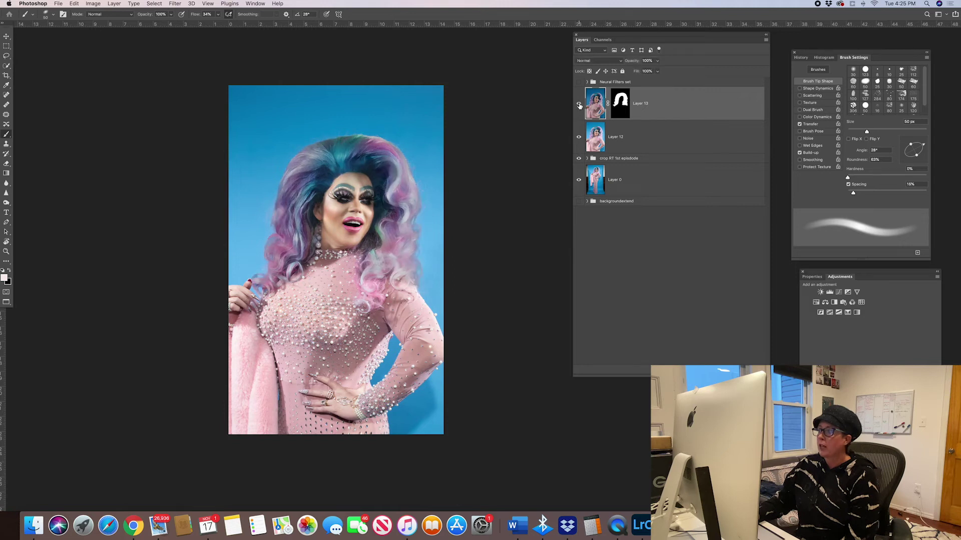
left_click(579, 106)
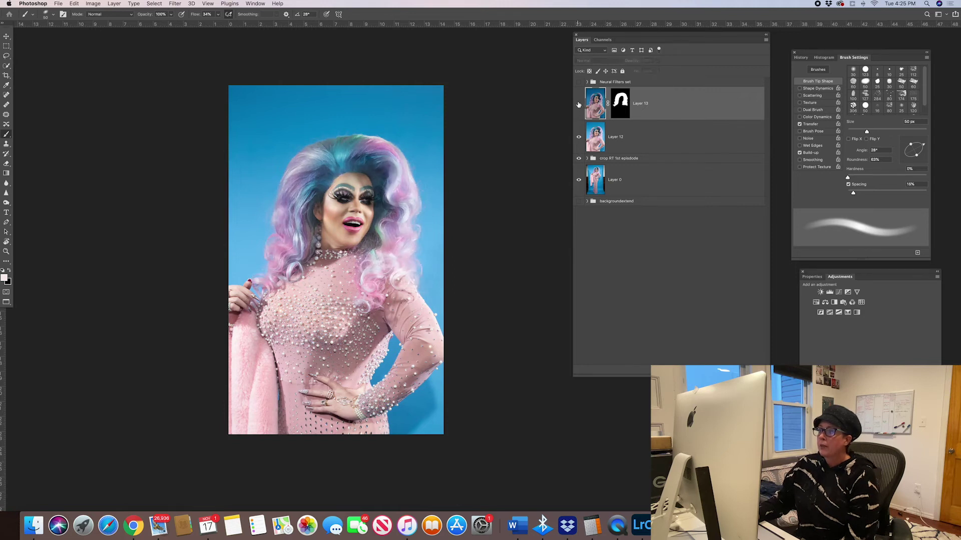
left_click(578, 107)
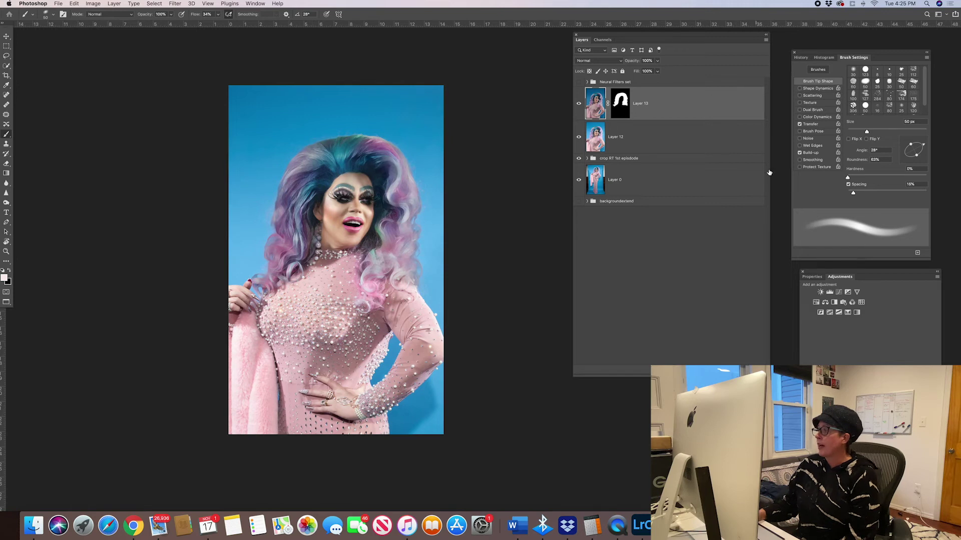
- Add a Curves adjustment layer and clip it to a duplicate of Layer 13 placed directly below it
left_click(838, 294)
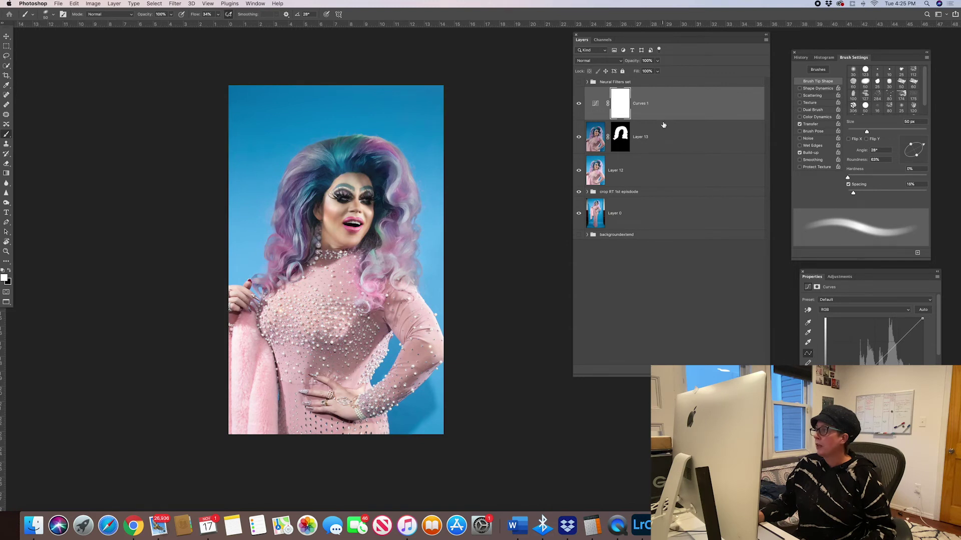
key("super+0")
left_click(667, 122)
mouse_move(665, 113)
left_mouse_down()
mouse_move(676, 119)
mouse_move(667, 123)
left_mouse_up()
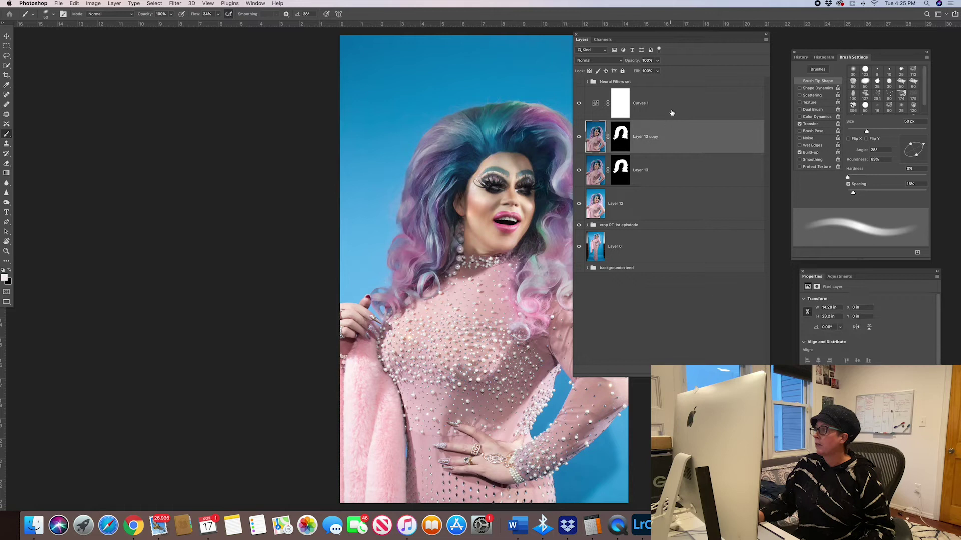
left_click(673, 121, "alt")
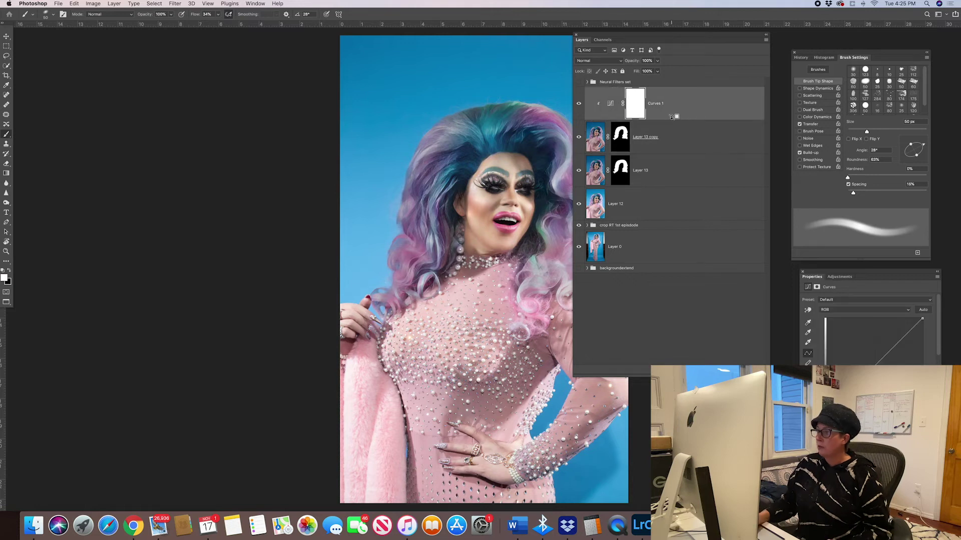
left_click_drag(465, 222, 367, 216)
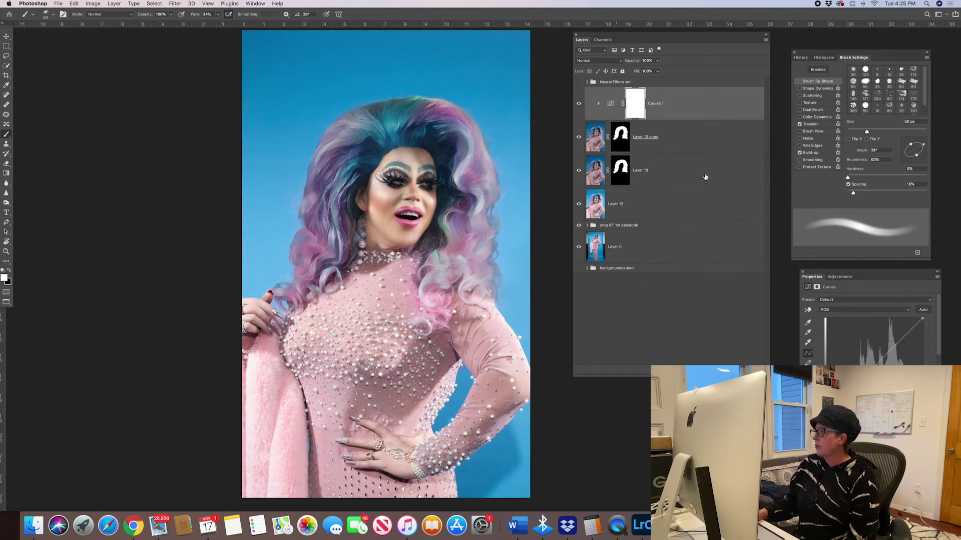
- Shape the Curves 1 RGB curve for contrast by raising the upper midtones and lowering the shadows
left_click_drag(898, 345, 892, 339)
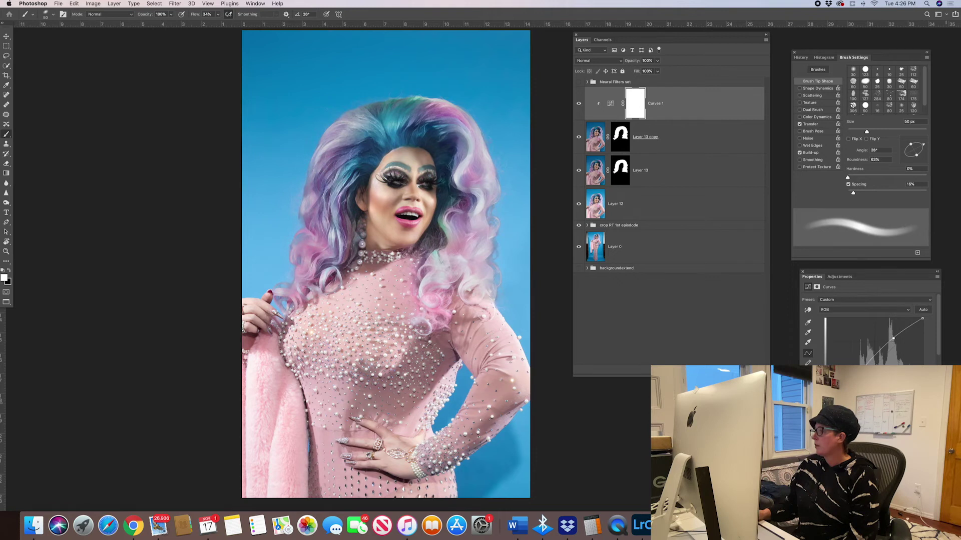
left_click_drag(939, 401, 935, 434)
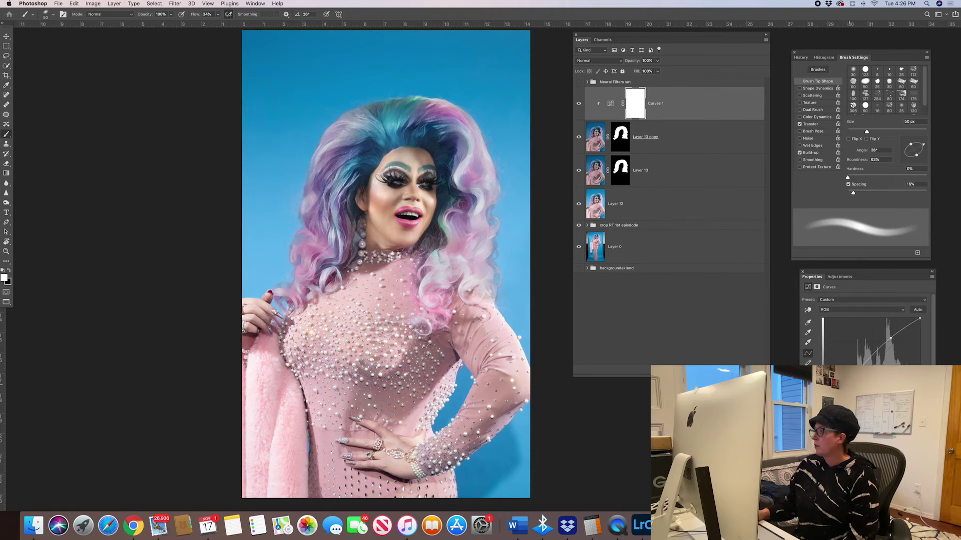
left_click_drag(849, 385, 850, 390)
left_click_drag(891, 338, 891, 340)
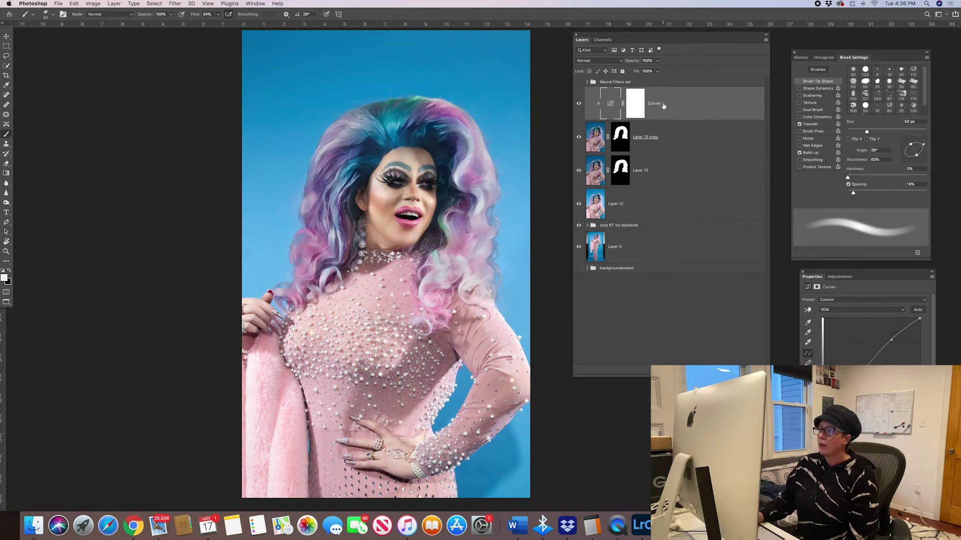
- Compare the whole portrait with the Curves 1 adjustment hidden and shown
left_click(578, 103)
left_click(577, 104)
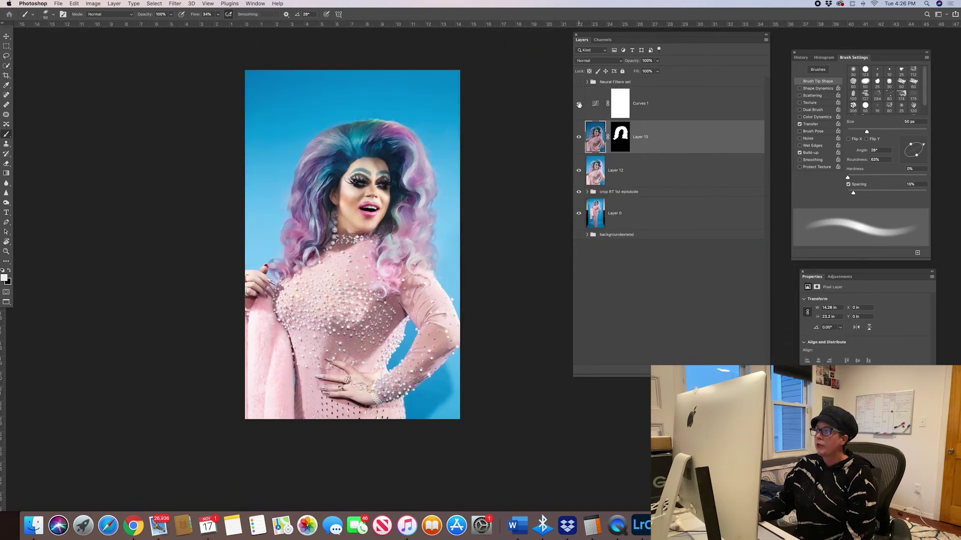
left_click(579, 104)
left_click(579, 104)
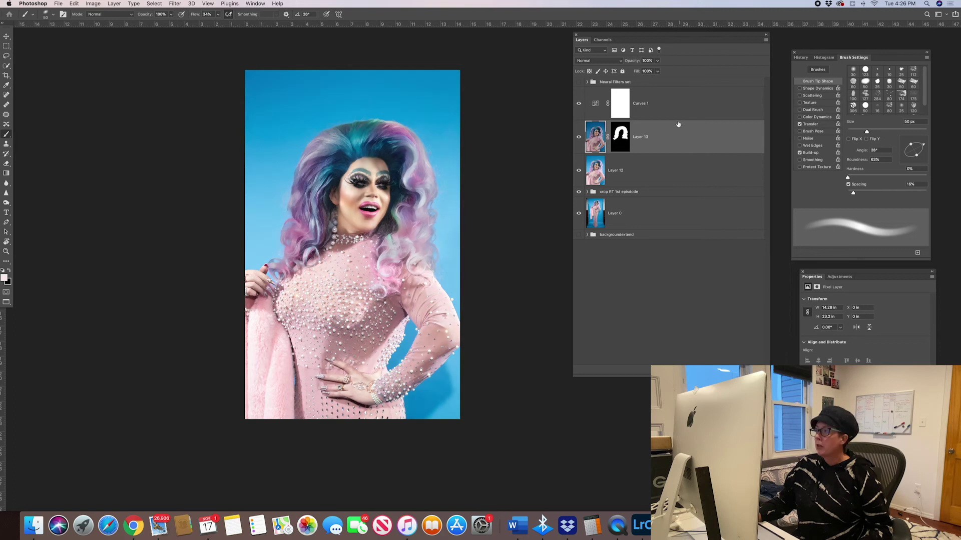
- Clip the Curves 1 adjustment to Layer 13 and compare the hair with the adjustment hidden and shown
left_click_drag(672, 121, 665, 120)
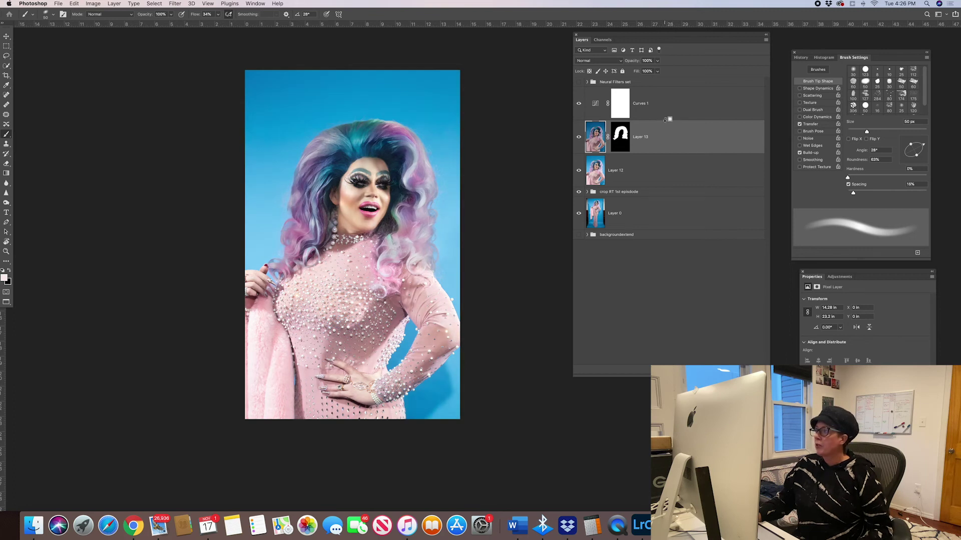
left_click(665, 119, "alt")
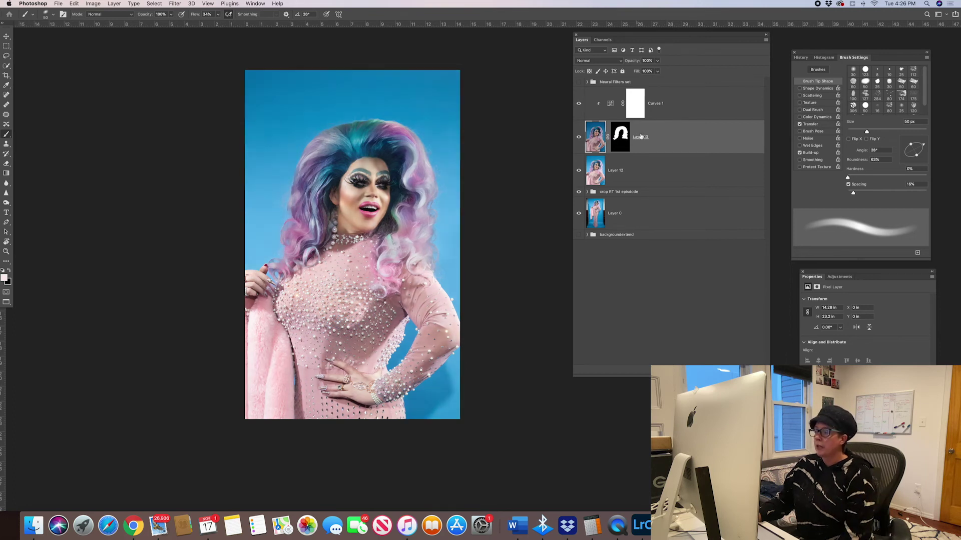
left_click(579, 104)
left_click(579, 103)
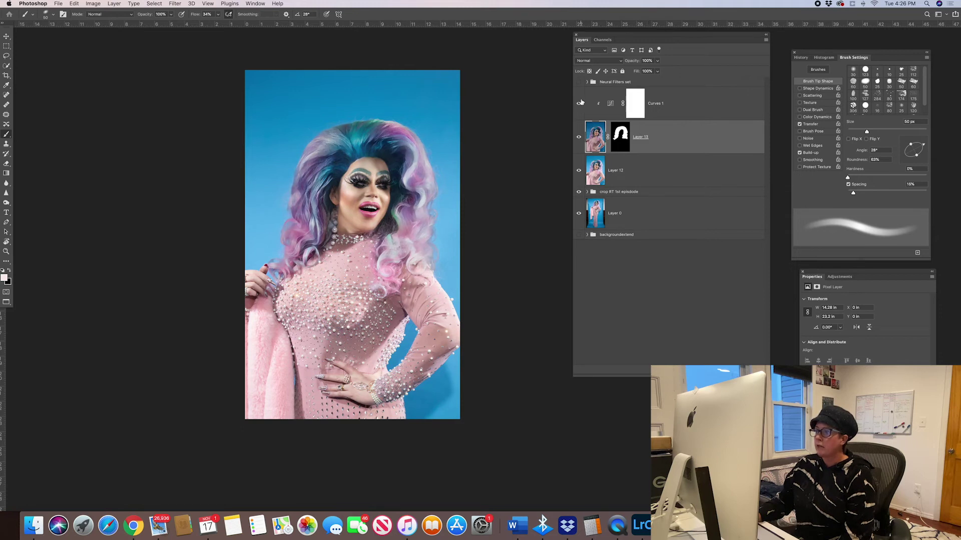
left_click(579, 103)
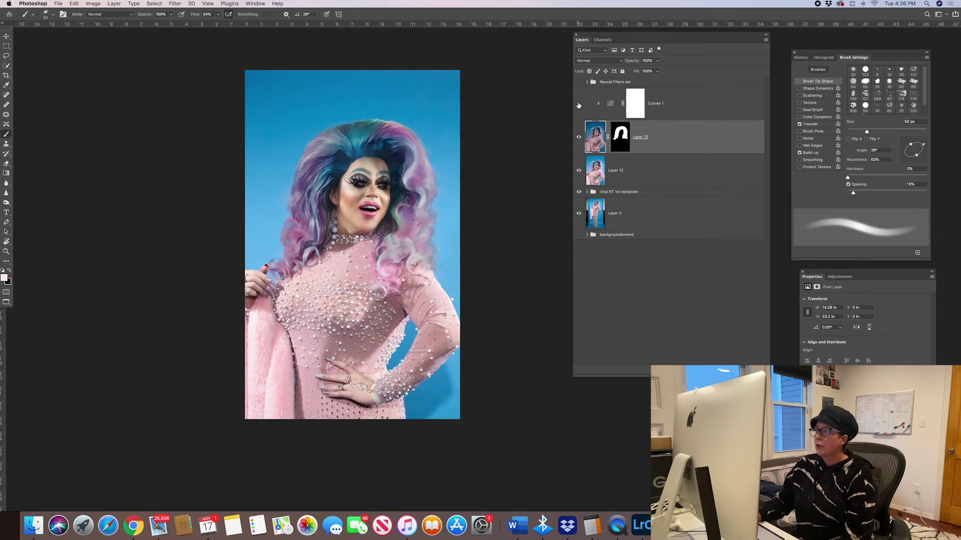
left_click(578, 104)
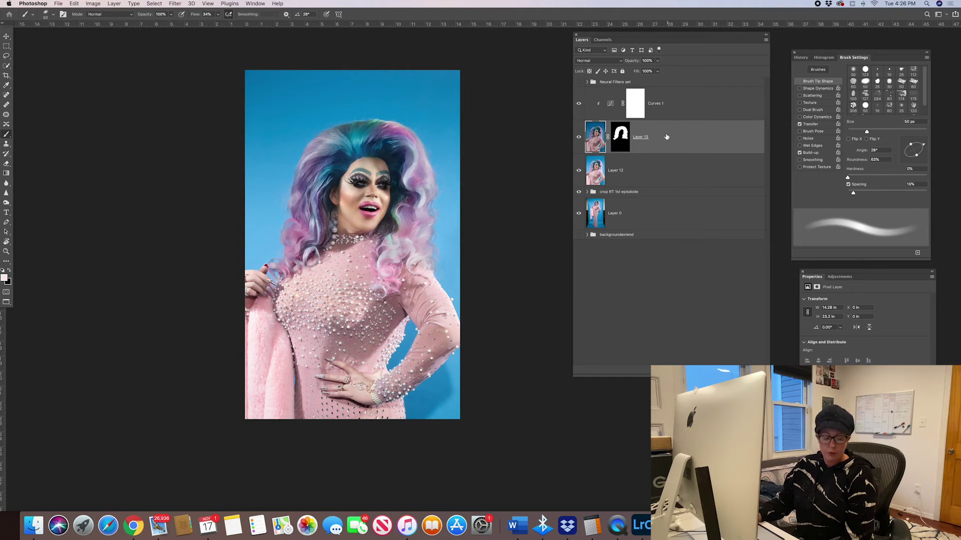